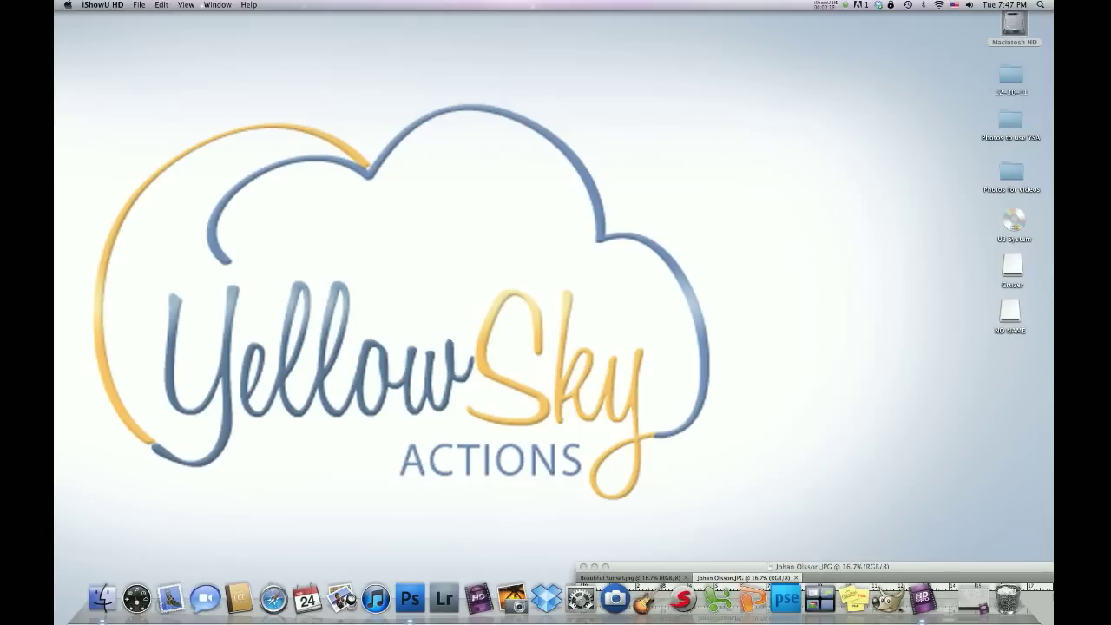
# Bring the document window into full view and compare the finished Beautiful Sunset.jpg with the darker unedited photo
pyautogui.click(937, 569)
pyautogui.moveTo(728, 377); pyautogui.dragTo(428, 67)
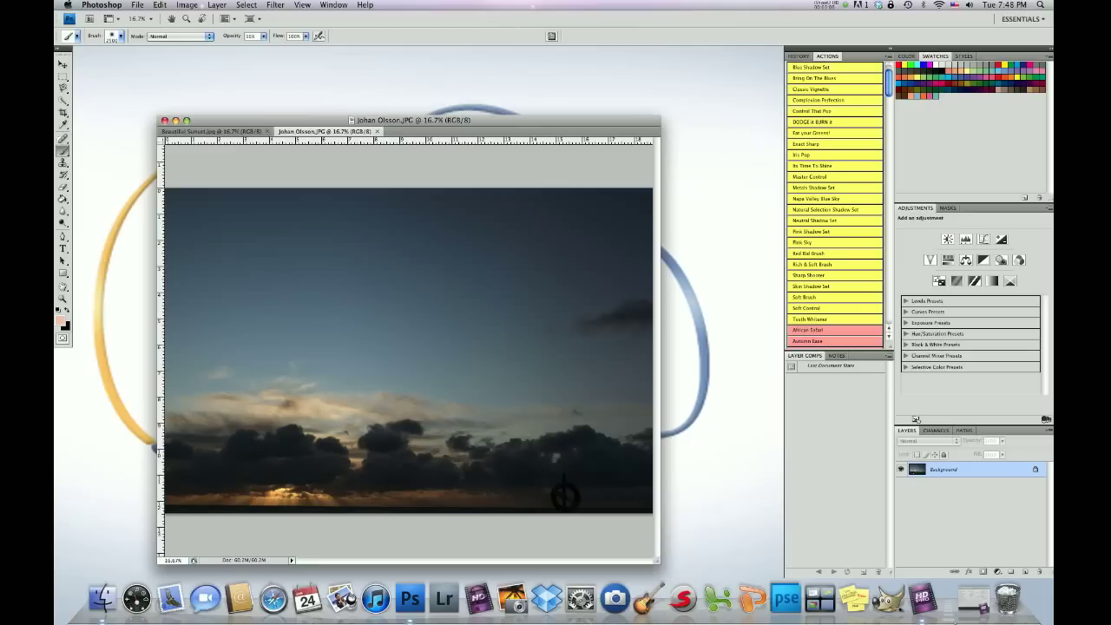
pyautogui.click(236, 132)
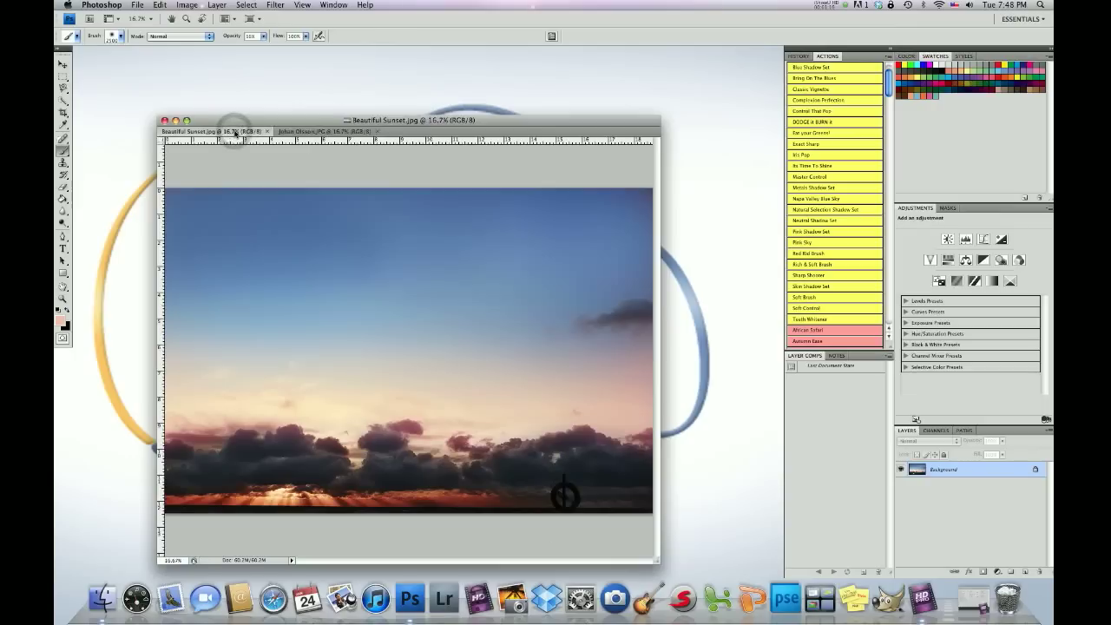
pyautogui.click(318, 133)
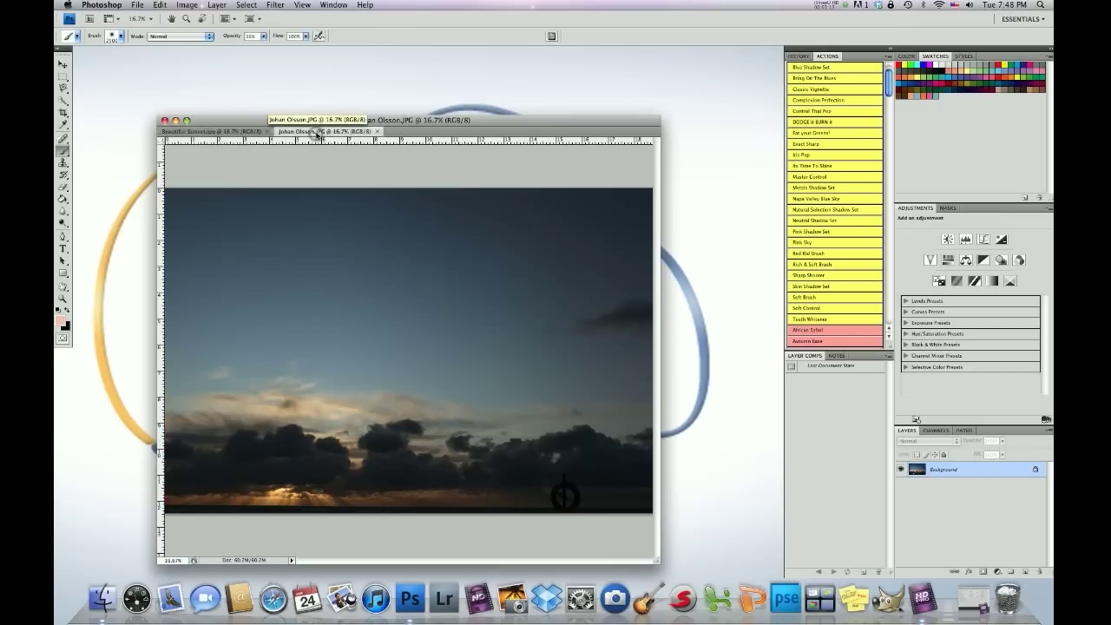
pyautogui.click(232, 132)
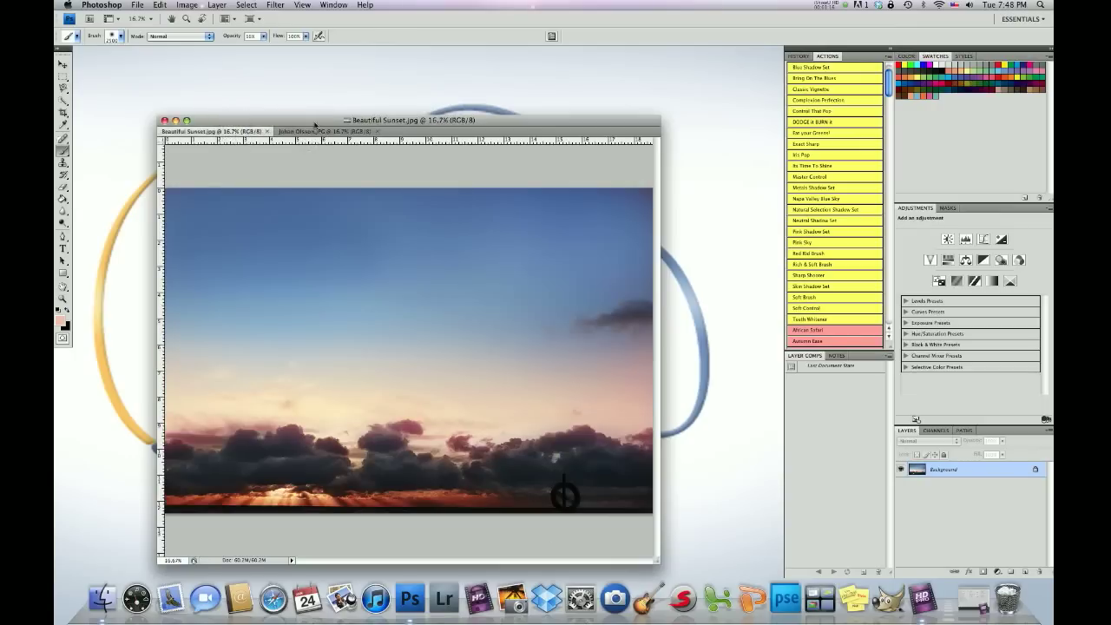
pyautogui.click(314, 133)
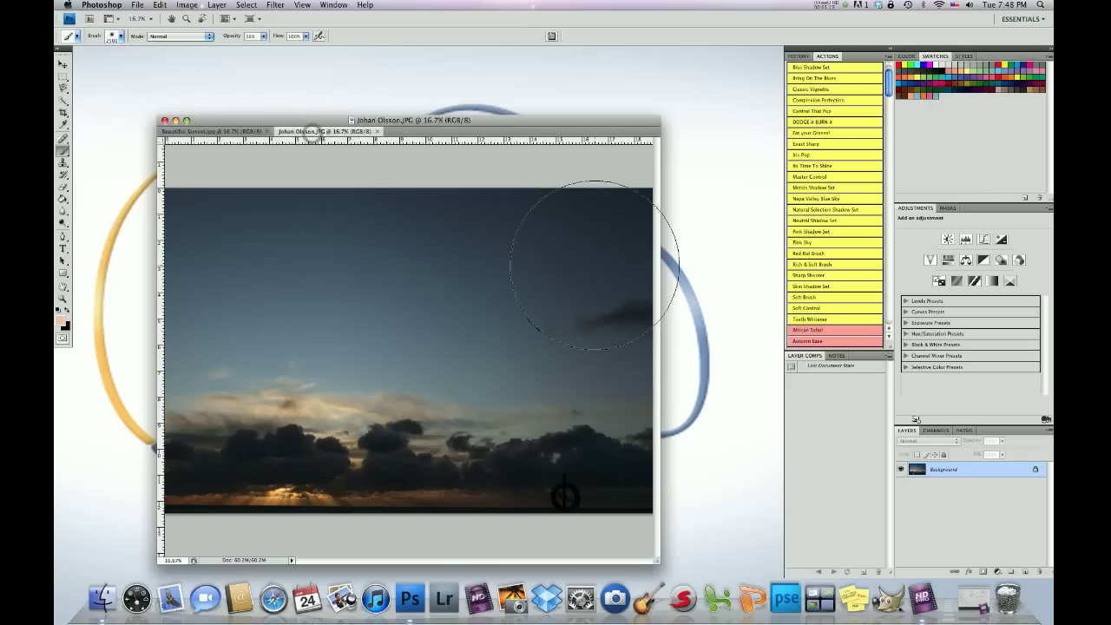
# Run the Its Time To Shine action on the unedited sunset photo and hide its Shine Sharp layer
pyautogui.click(121, 35)
pyautogui.click(159, 62)
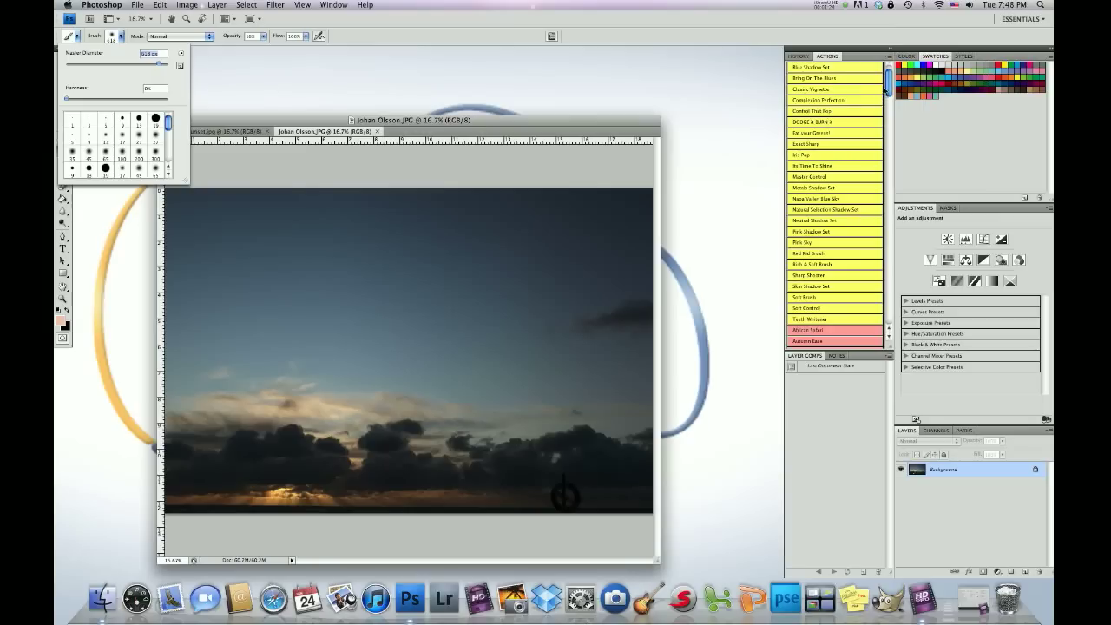
pyautogui.click(837, 166)
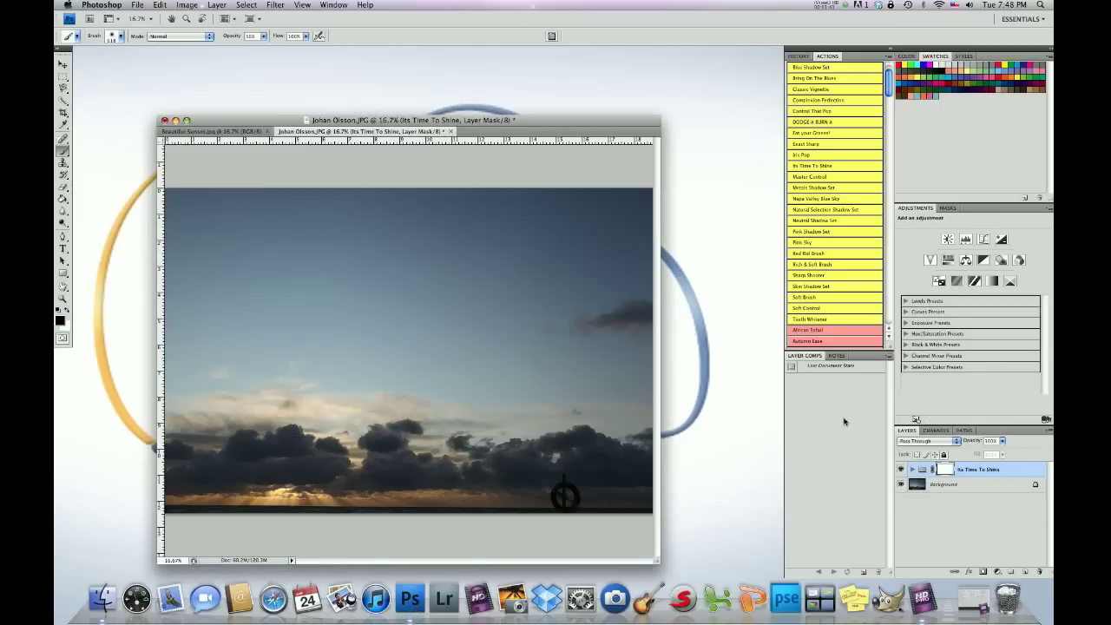
pyautogui.click(911, 470)
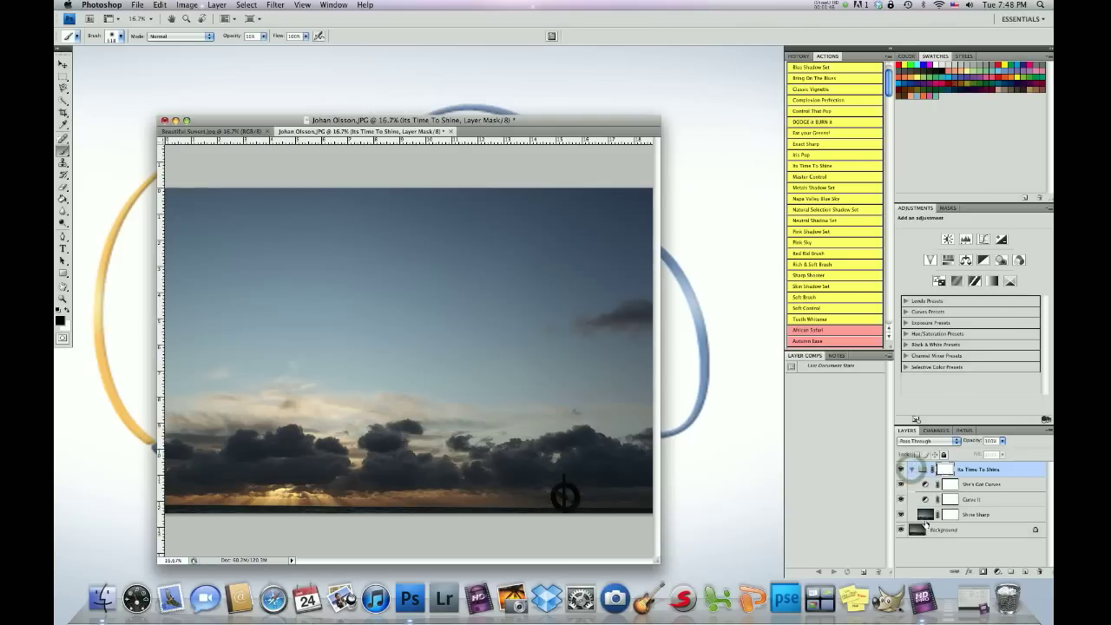
pyautogui.click(900, 515)
# Paint black over the sun's glow at the horizon on the Its Time To Shine group mask, using a much smaller soft brush
pyautogui.click(120, 37)
pyautogui.moveTo(145, 60); pyautogui.dragTo(142, 64)
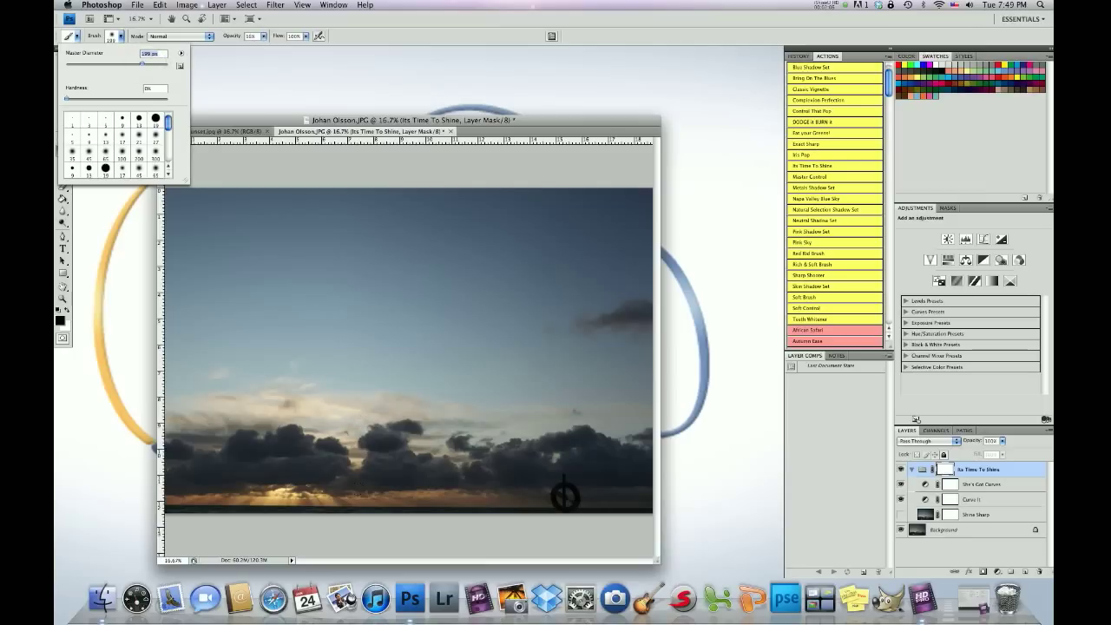
pyautogui.moveTo(142, 63); pyautogui.dragTo(127, 64)
pyautogui.press('Return')
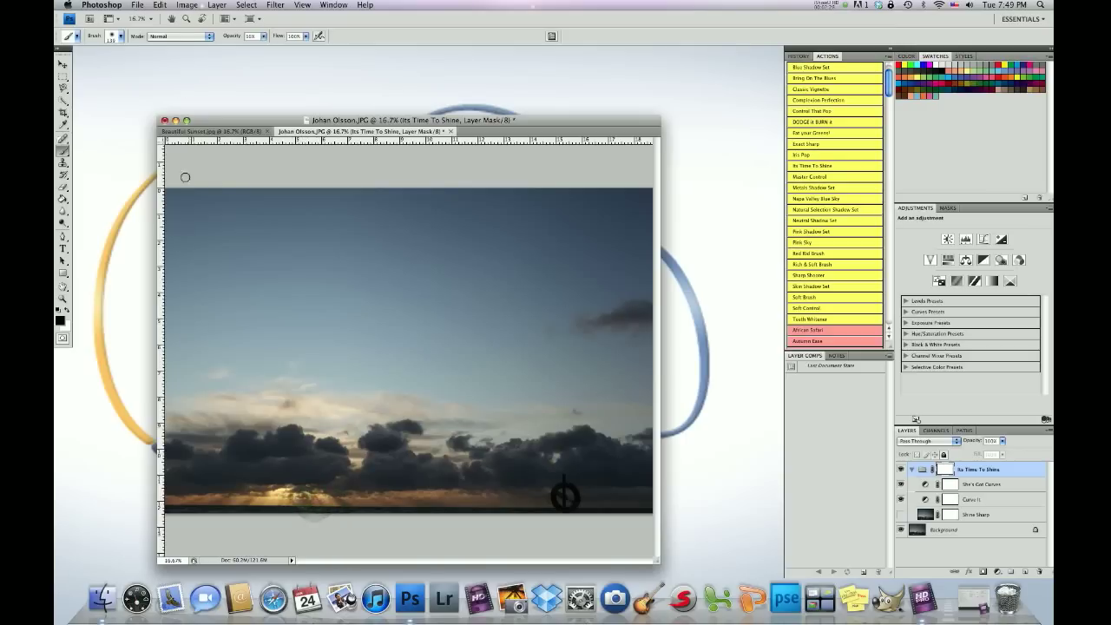
pyautogui.click(121, 36)
pyautogui.moveTo(124, 64); pyautogui.dragTo(117, 63)
pyautogui.click(286, 501)
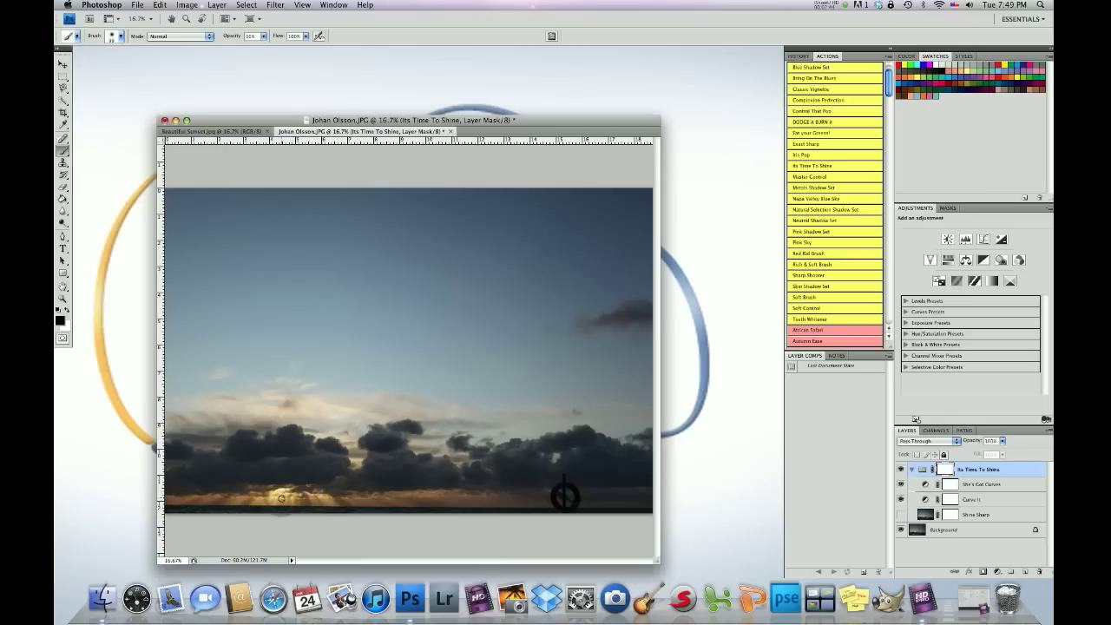
pyautogui.moveTo(278, 503)
pyautogui.mouseDown()
pyautogui.moveTo(269, 496)
pyautogui.moveTo(283, 499)
pyautogui.moveTo(264, 508)
pyautogui.mouseUp()
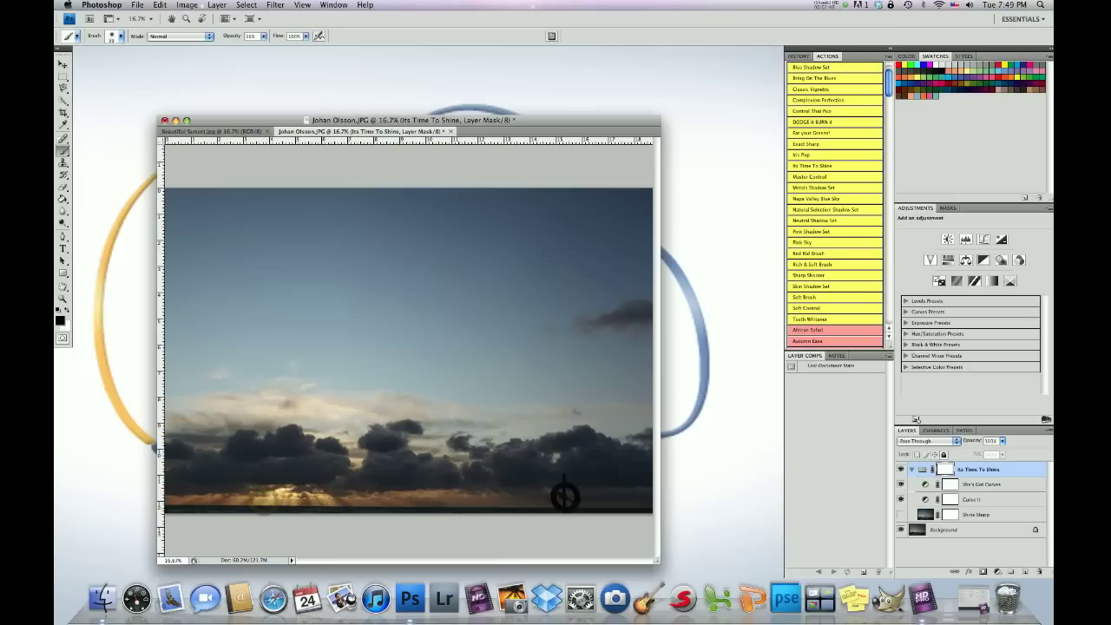
# Show the Shine Sharp layer again and run the Blue Jean Baby action on the photo
pyautogui.click(900, 516)
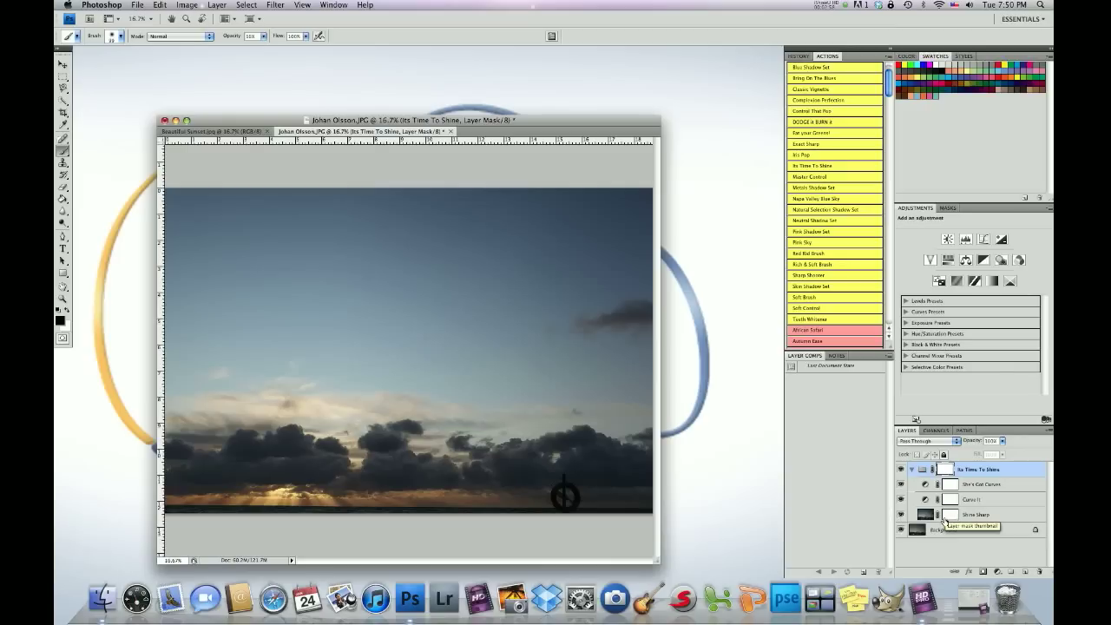
pyautogui.click(912, 470)
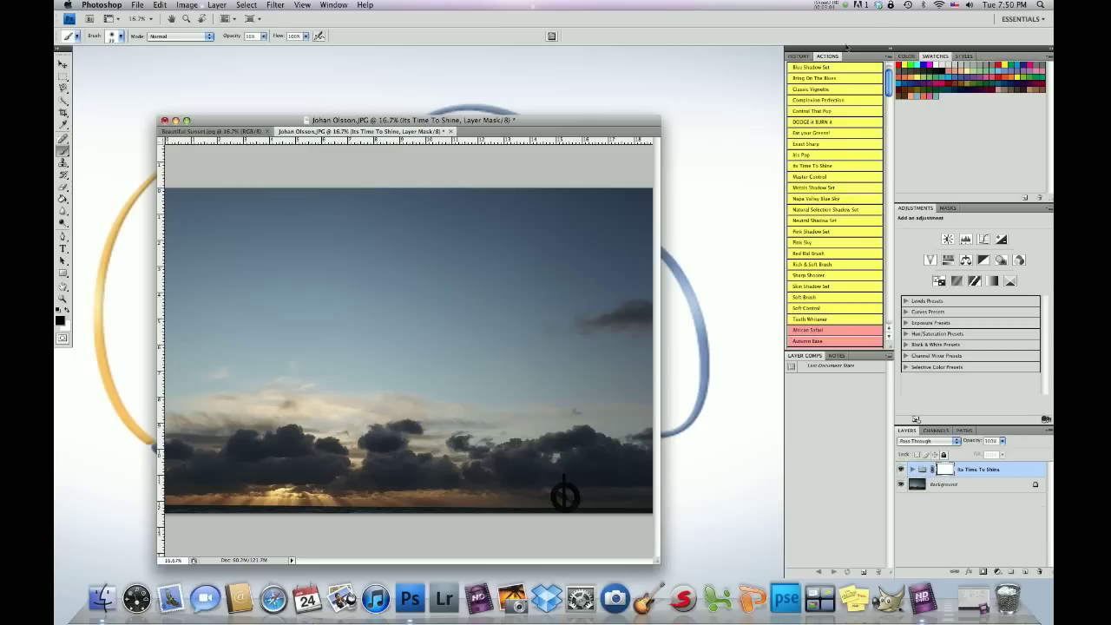
pyautogui.moveTo(887, 80); pyautogui.dragTo(873, 236)
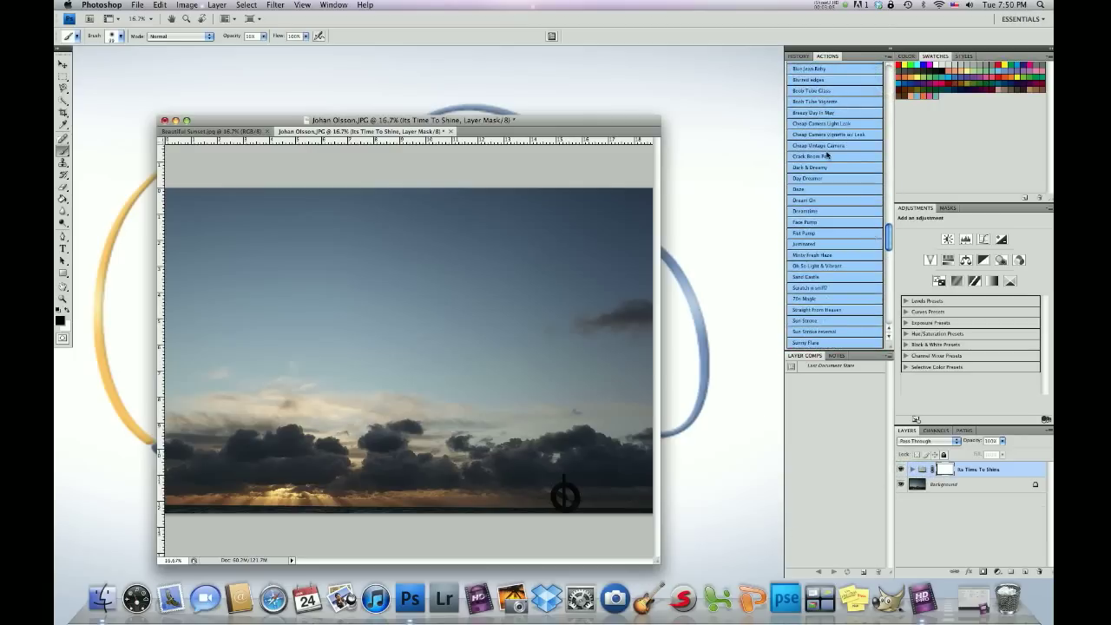
pyautogui.click(809, 69)
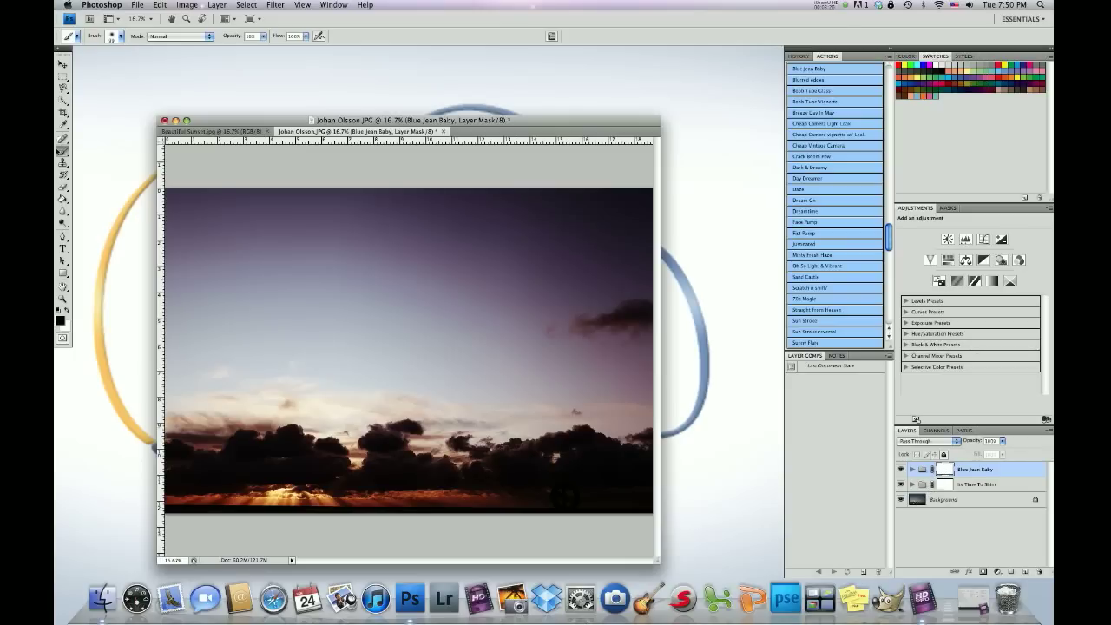
# Mask the Blue Jean Baby effect off the whole sky by painting black with a very large soft brush at partial opacity
pyautogui.click(112, 36)
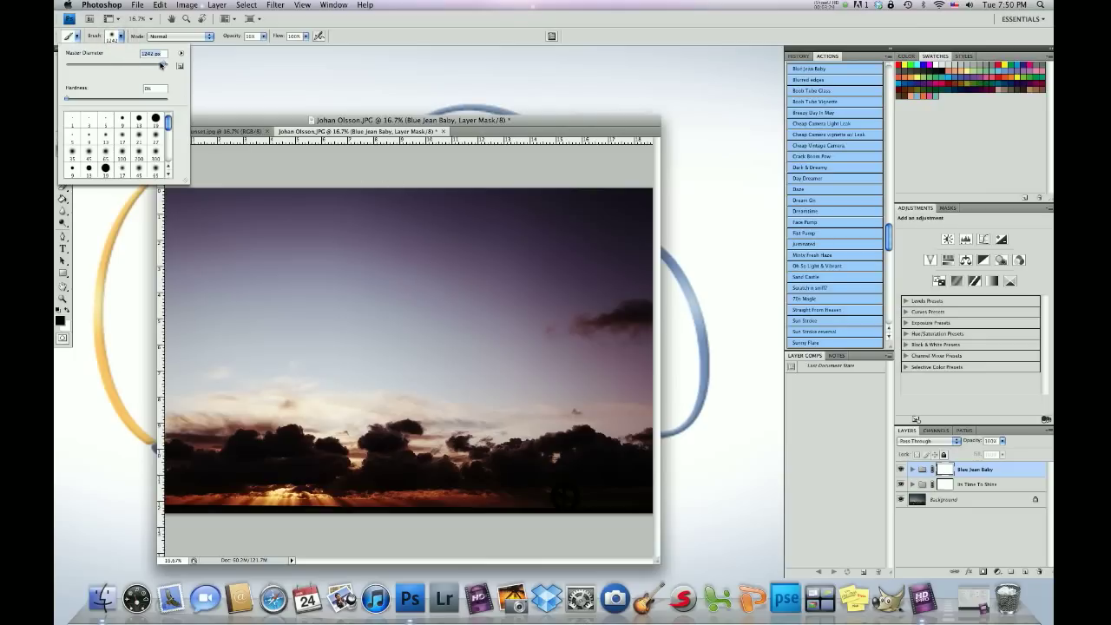
pyautogui.click(263, 35)
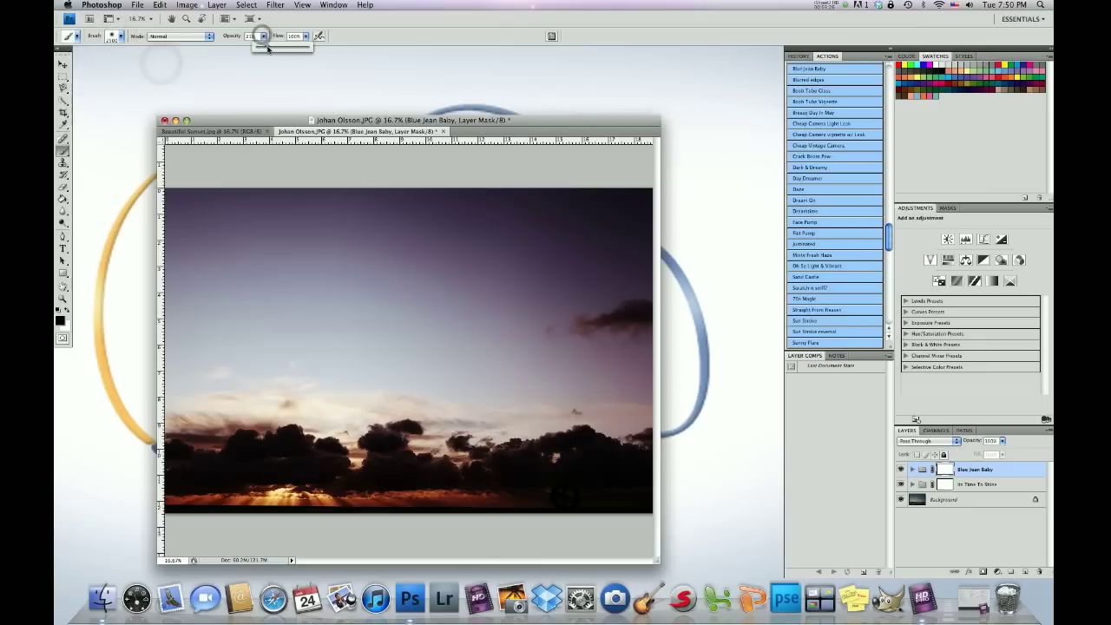
pyautogui.moveTo(288, 49); pyautogui.dragTo(282, 49)
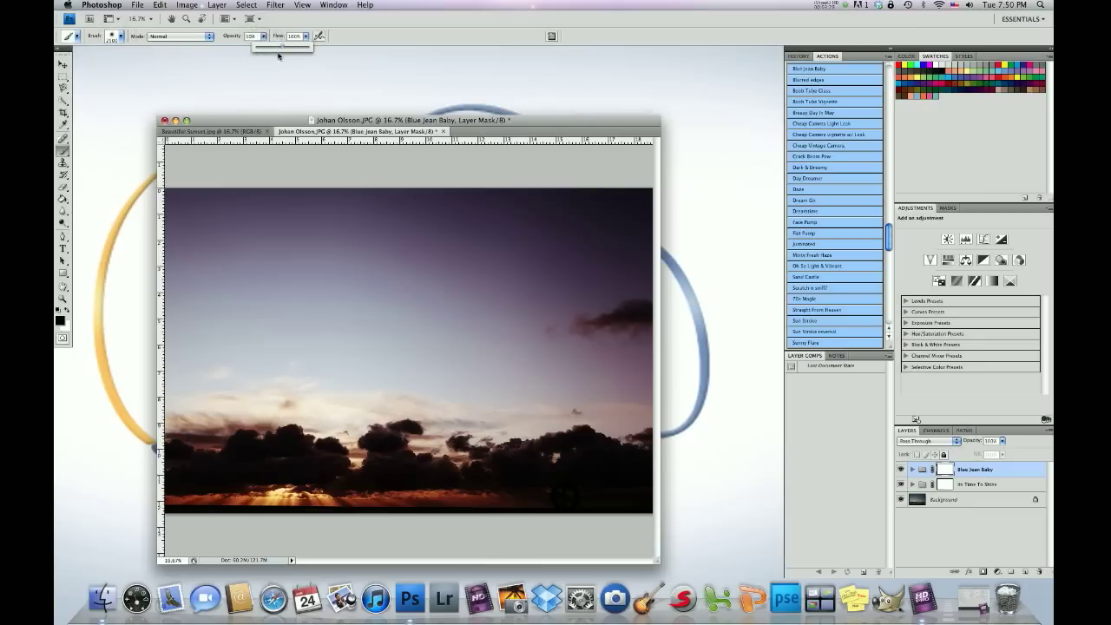
pyautogui.moveTo(194, 252); pyautogui.dragTo(554, 252)
pyautogui.moveTo(226, 248); pyautogui.dragTo(623, 249)
pyautogui.click(575, 275)
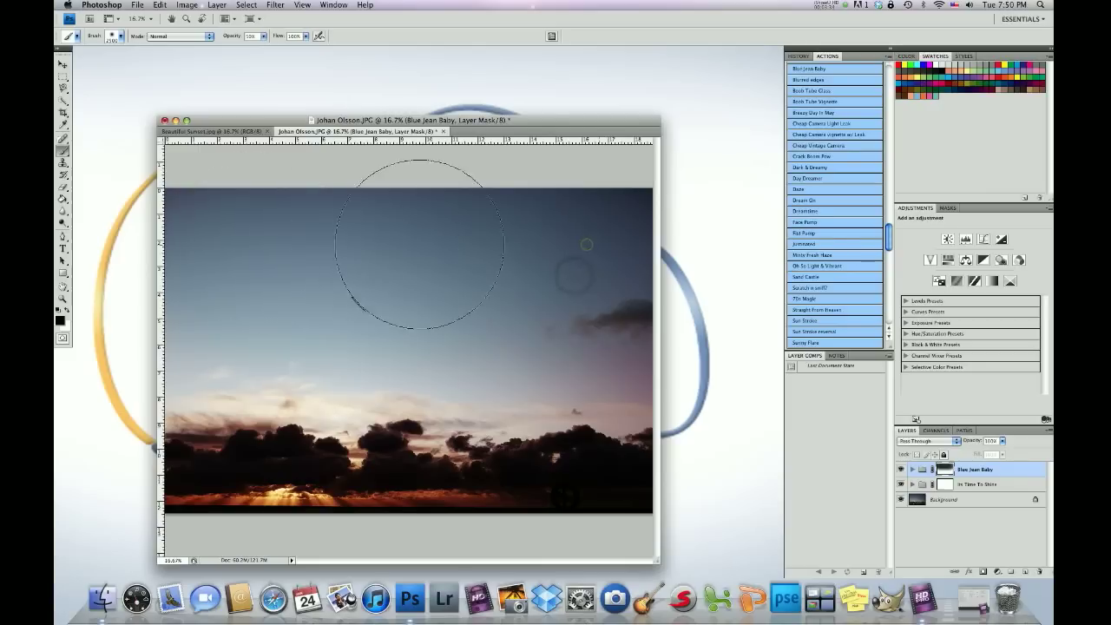
pyautogui.click(237, 336)
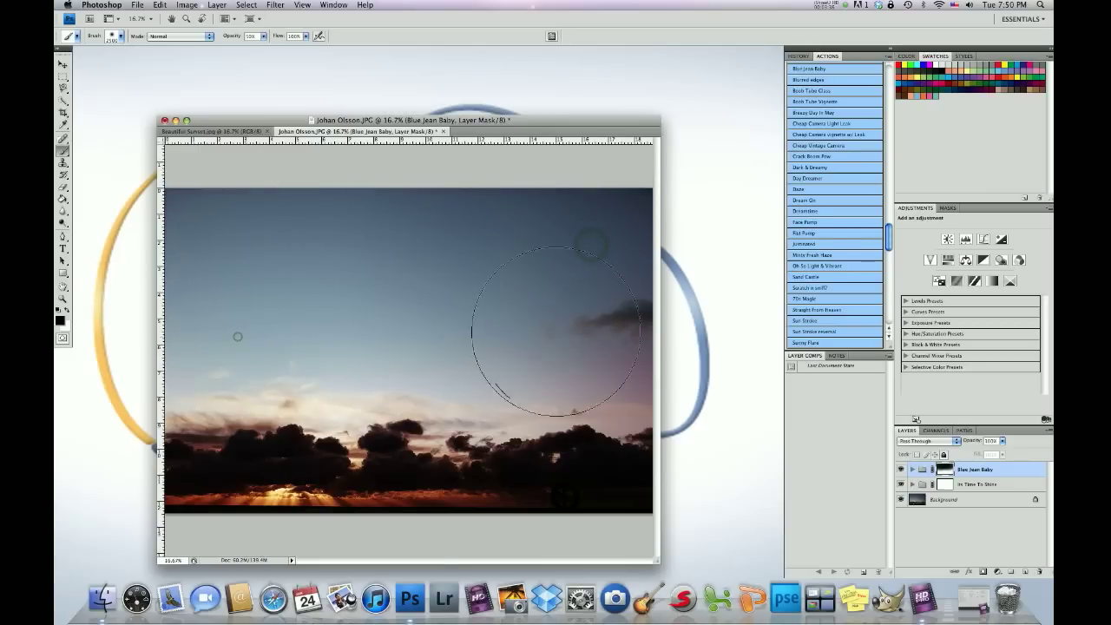
pyautogui.click(601, 335)
pyautogui.click(205, 242)
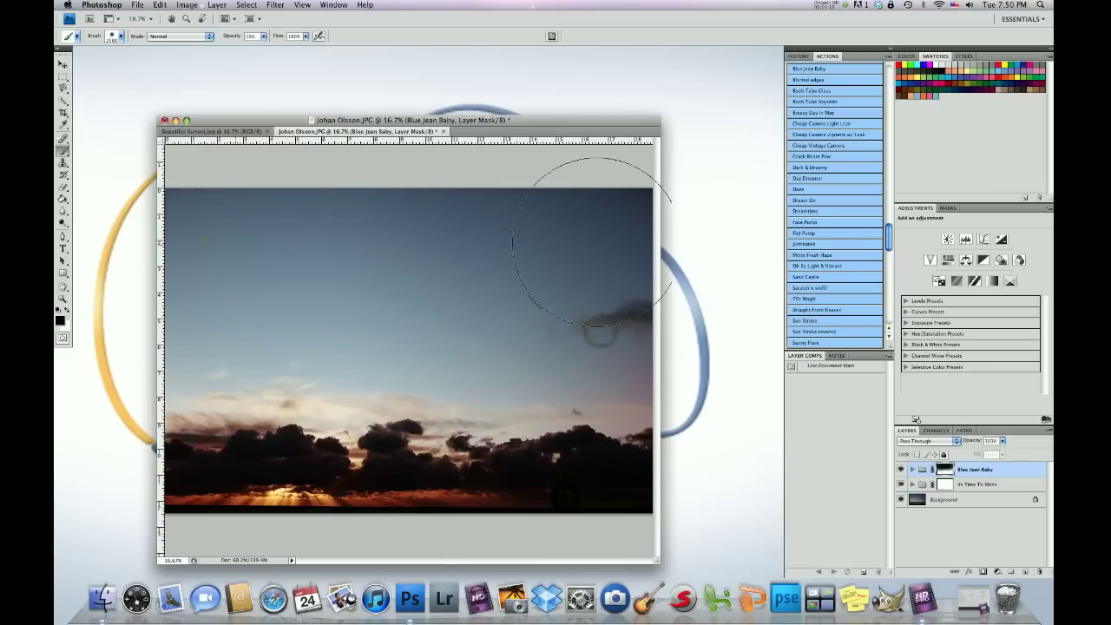
pyautogui.click(475, 241)
pyautogui.click(558, 252)
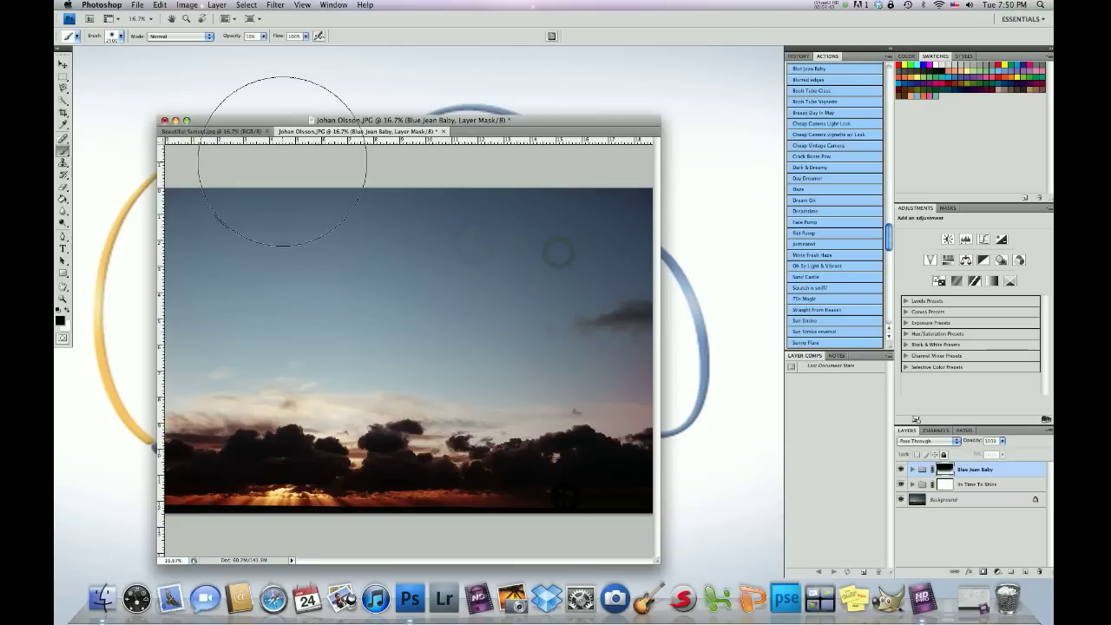
# Mask the Blue Jean Baby effect off the dark cloud band with a medium-sized soft black brush
pyautogui.click(122, 37)
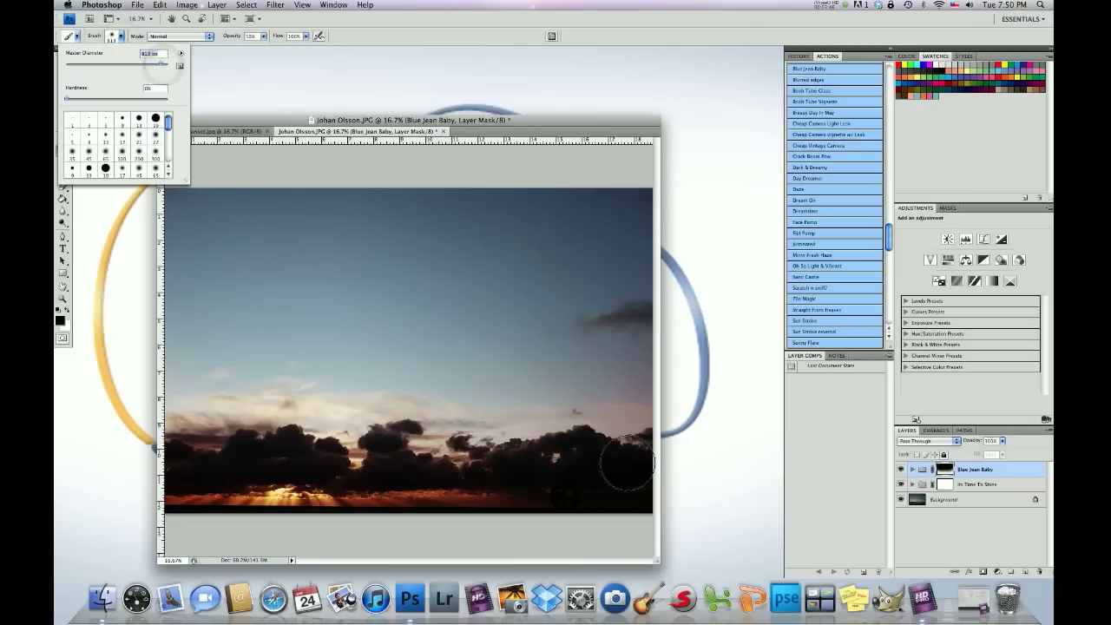
pyautogui.click(557, 460)
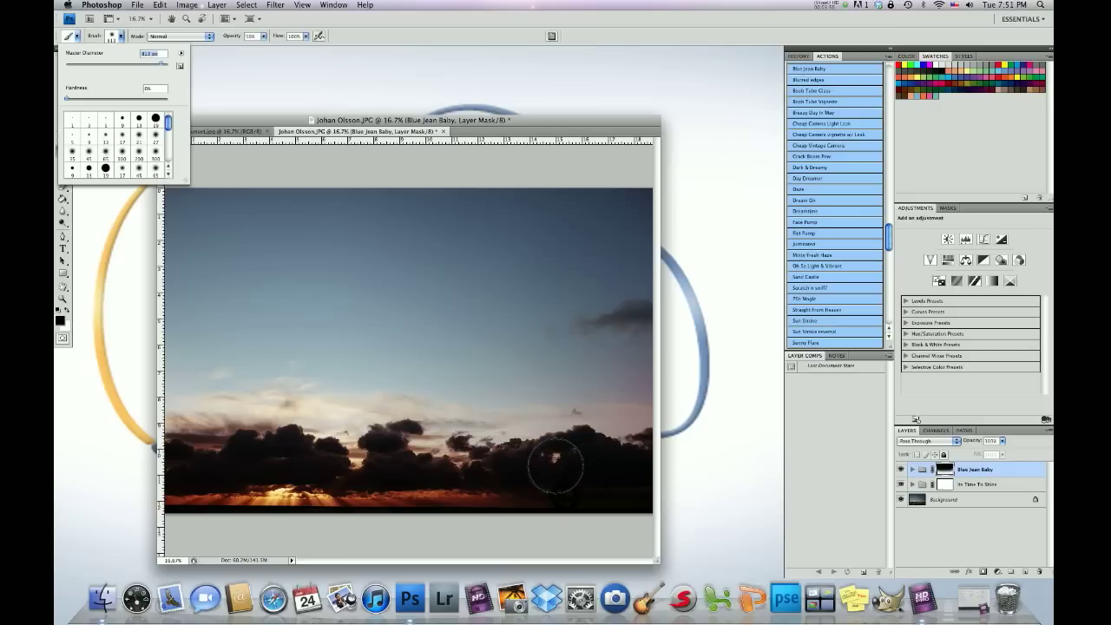
pyautogui.click(319, 462)
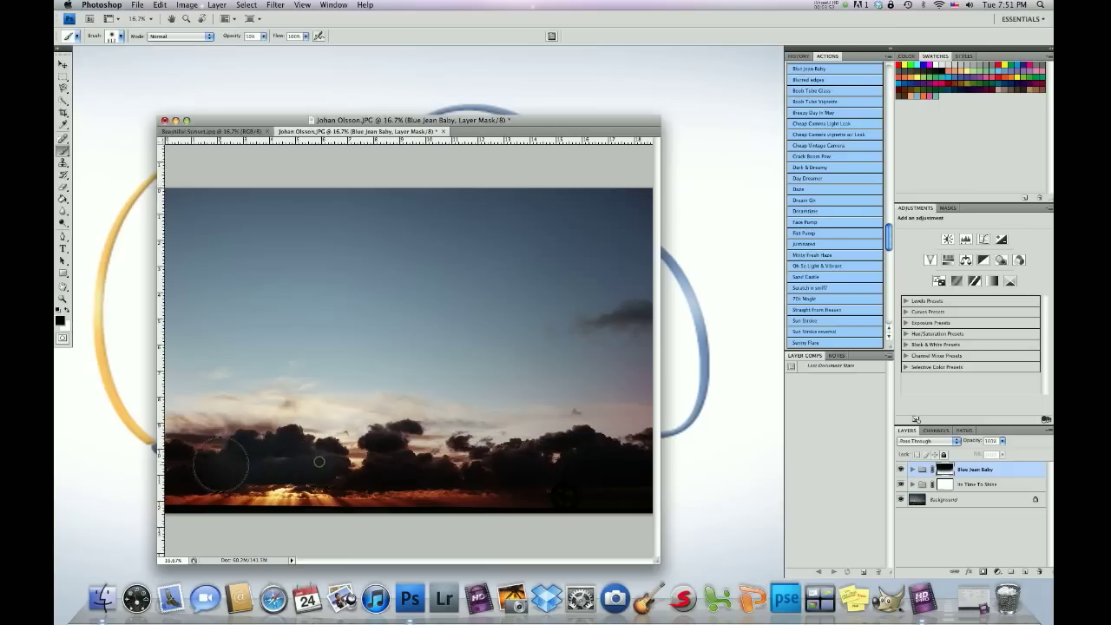
pyautogui.moveTo(309, 441)
pyautogui.mouseDown()
pyautogui.moveTo(460, 441)
pyautogui.moveTo(373, 448)
pyautogui.moveTo(384, 453)
pyautogui.mouseUp()
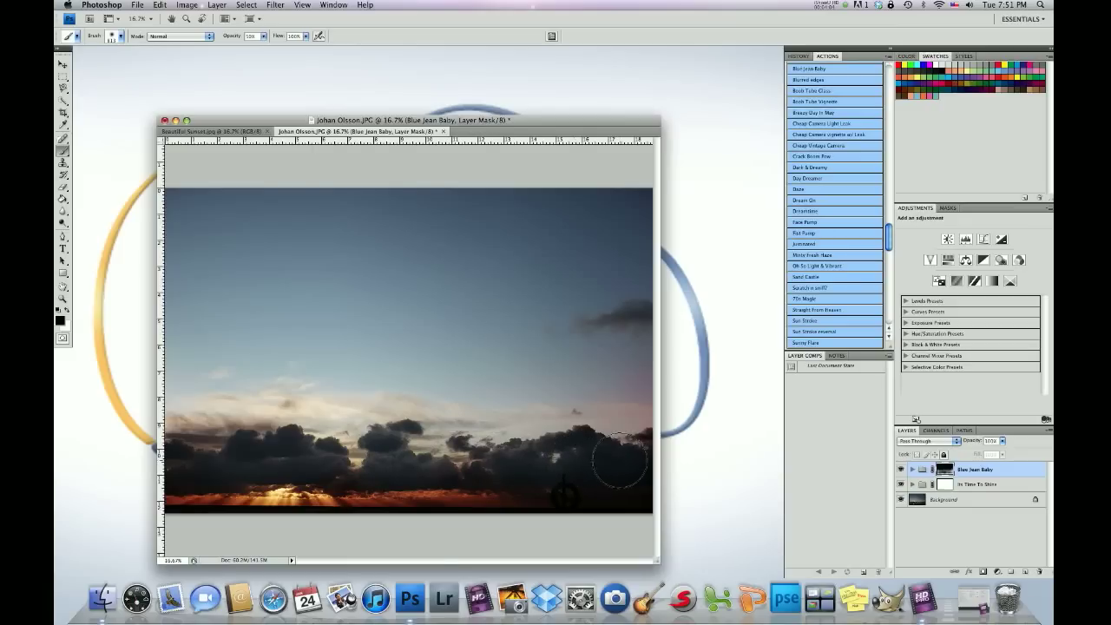
pyautogui.moveTo(623, 466); pyautogui.dragTo(437, 464)
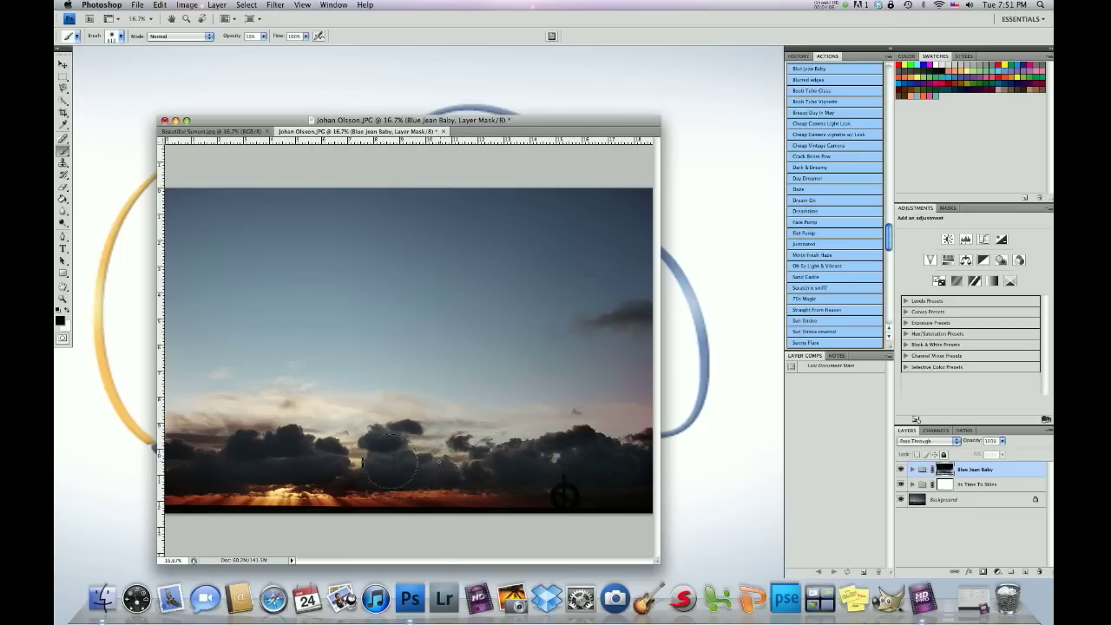
pyautogui.moveTo(275, 459); pyautogui.dragTo(170, 456)
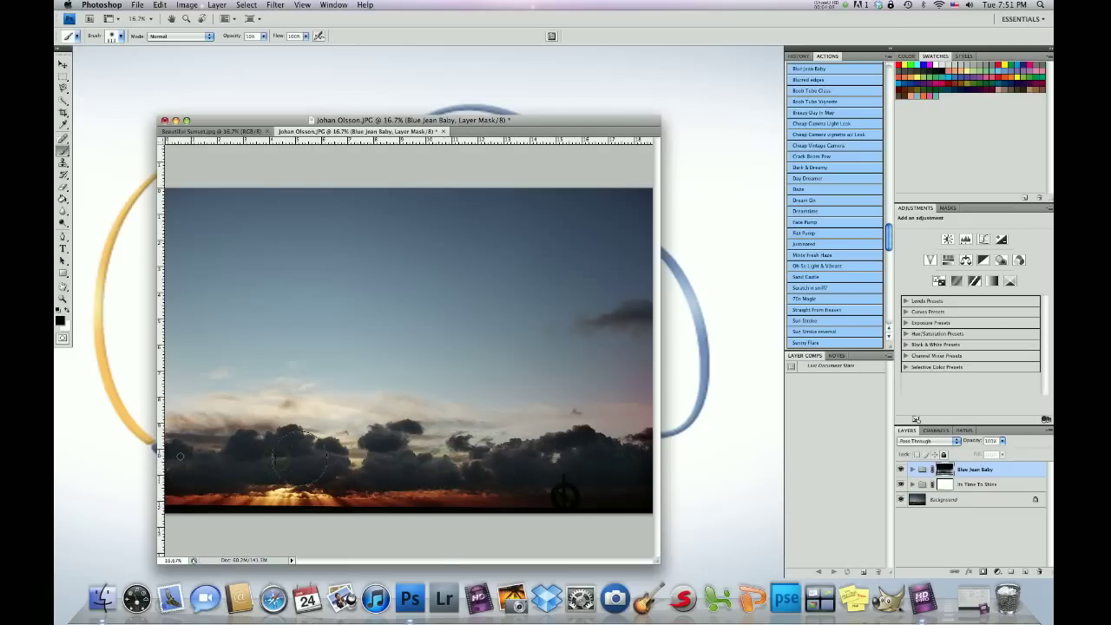
pyautogui.click(538, 464)
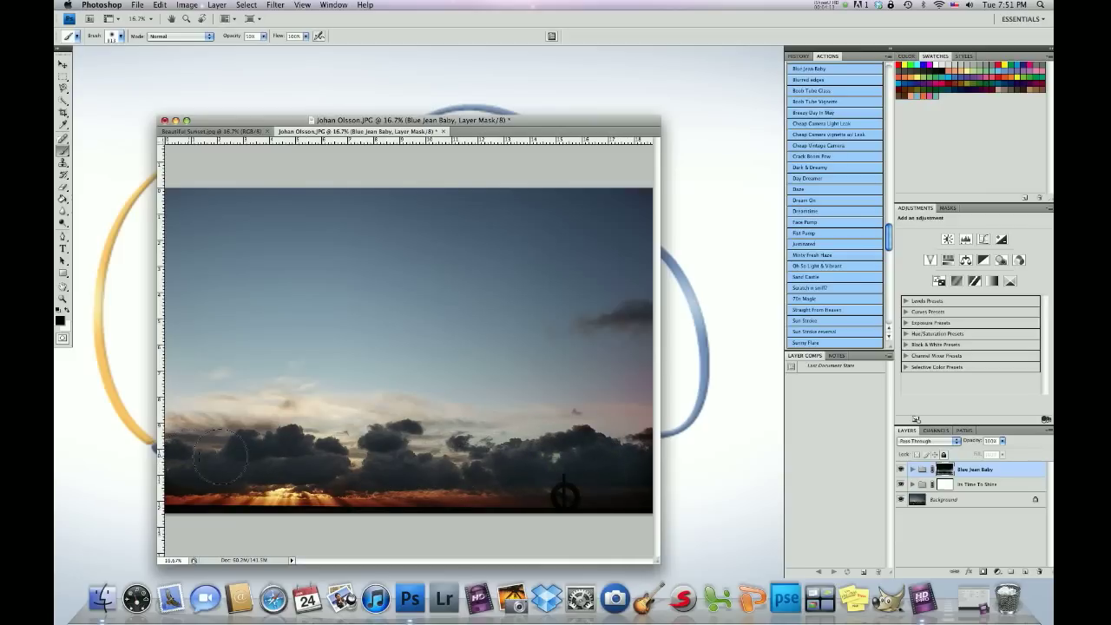
pyautogui.moveTo(393, 454)
pyautogui.mouseDown()
pyautogui.moveTo(618, 466)
pyautogui.moveTo(567, 469)
pyautogui.moveTo(638, 477)
pyautogui.moveTo(599, 486)
pyautogui.moveTo(587, 466)
pyautogui.mouseUp()
pyautogui.click(520, 468)
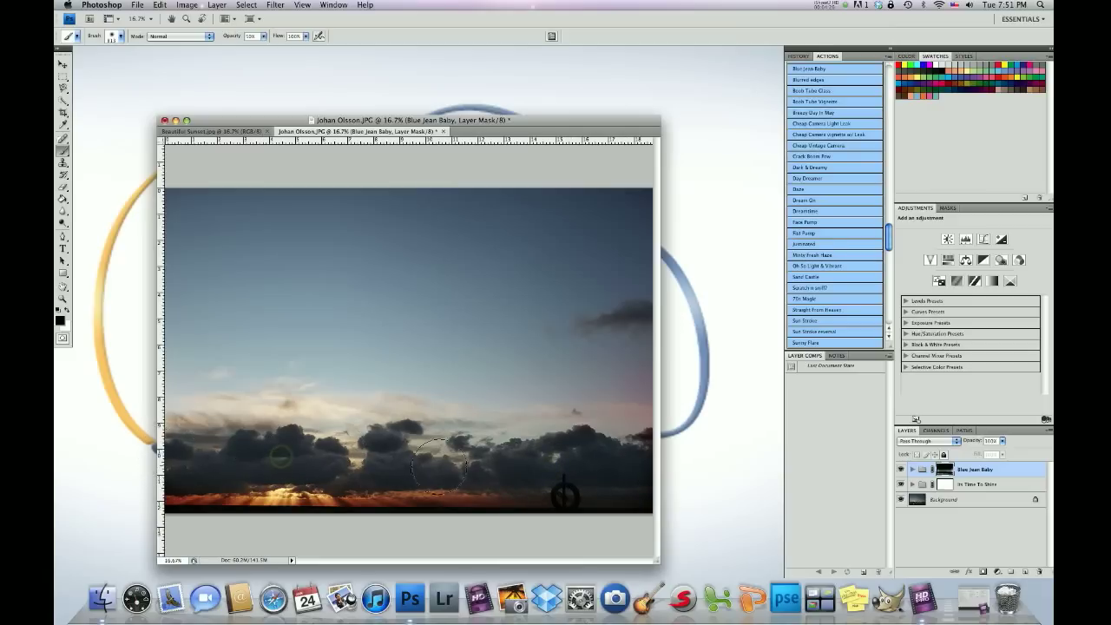
pyautogui.click(540, 473)
# Paint black on the Blue Jean Baby mask along the photo's lower edge with a small soft brush, and swap the foreground colour to white
pyautogui.click(121, 37)
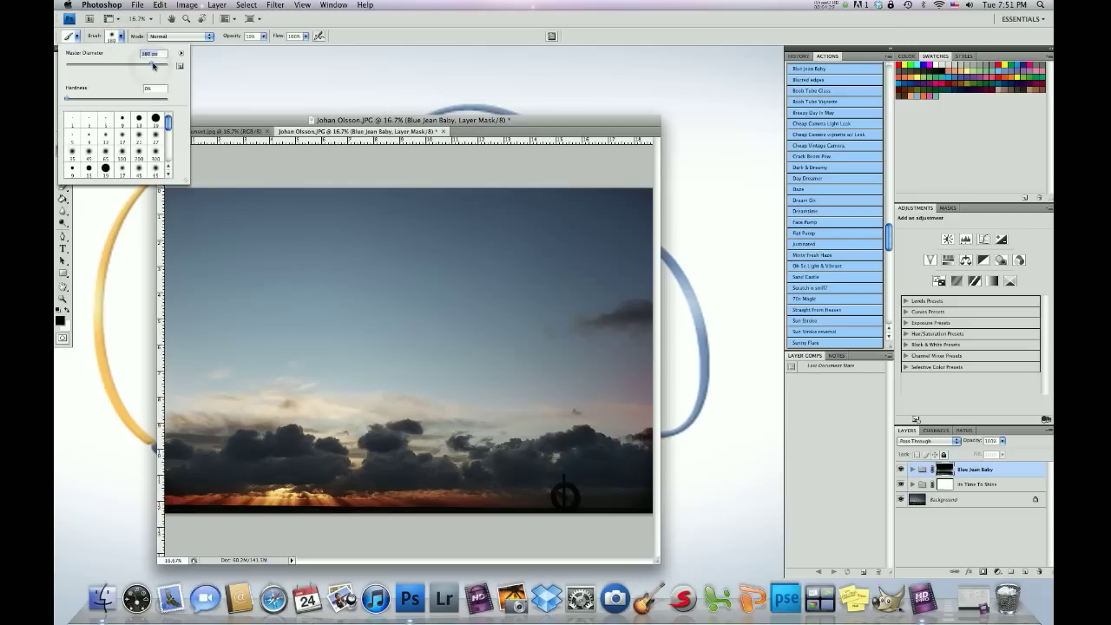
pyautogui.click(171, 514)
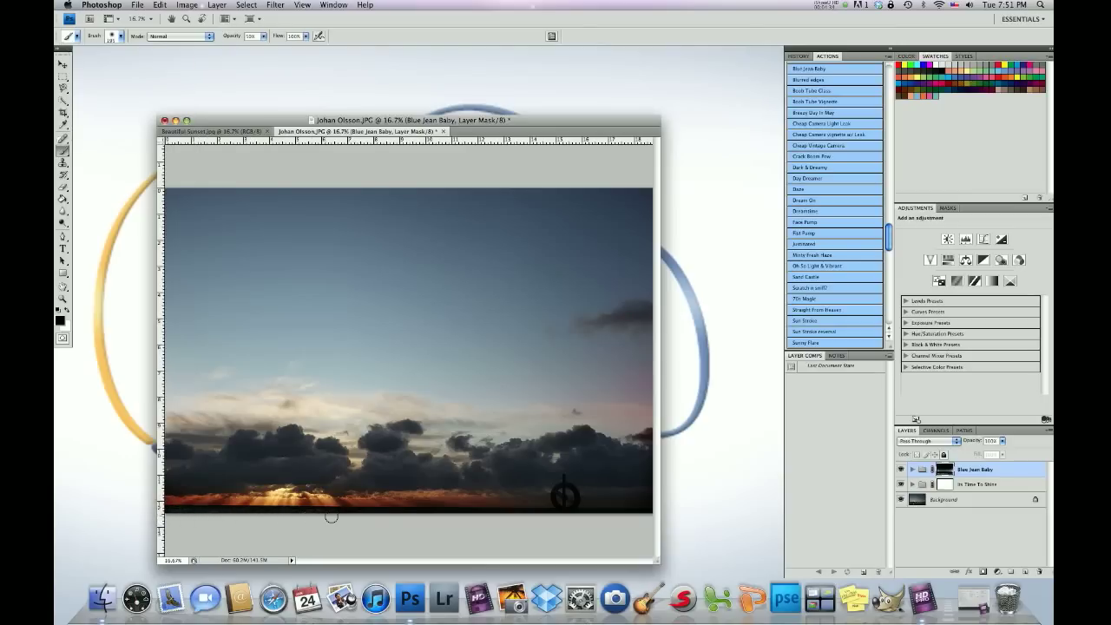
pyautogui.moveTo(393, 517); pyautogui.dragTo(305, 516)
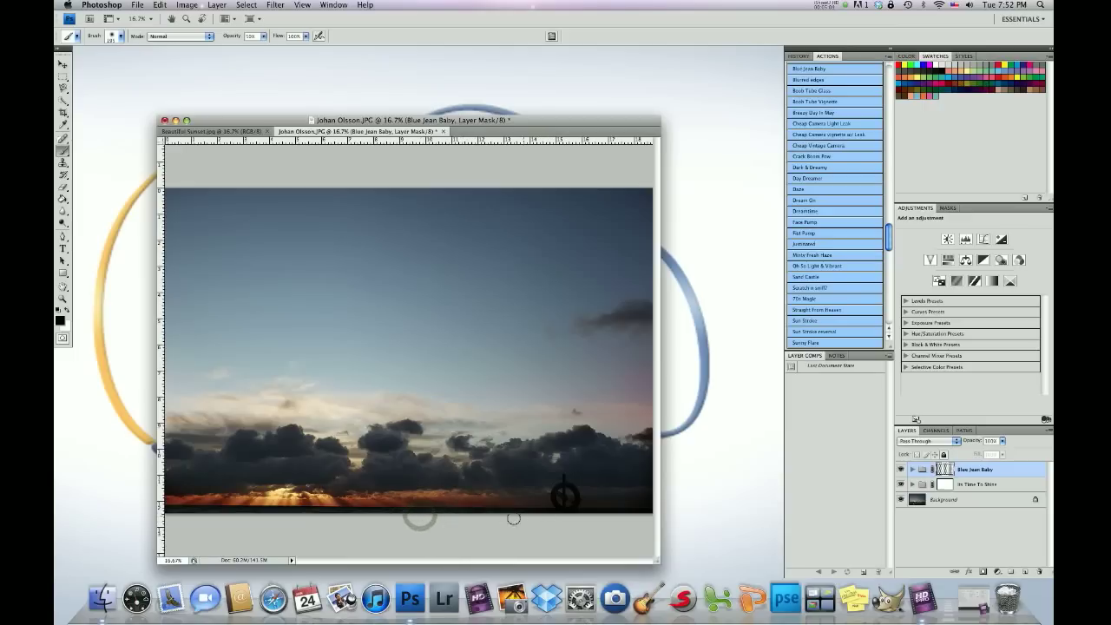
pyautogui.click(66, 311)
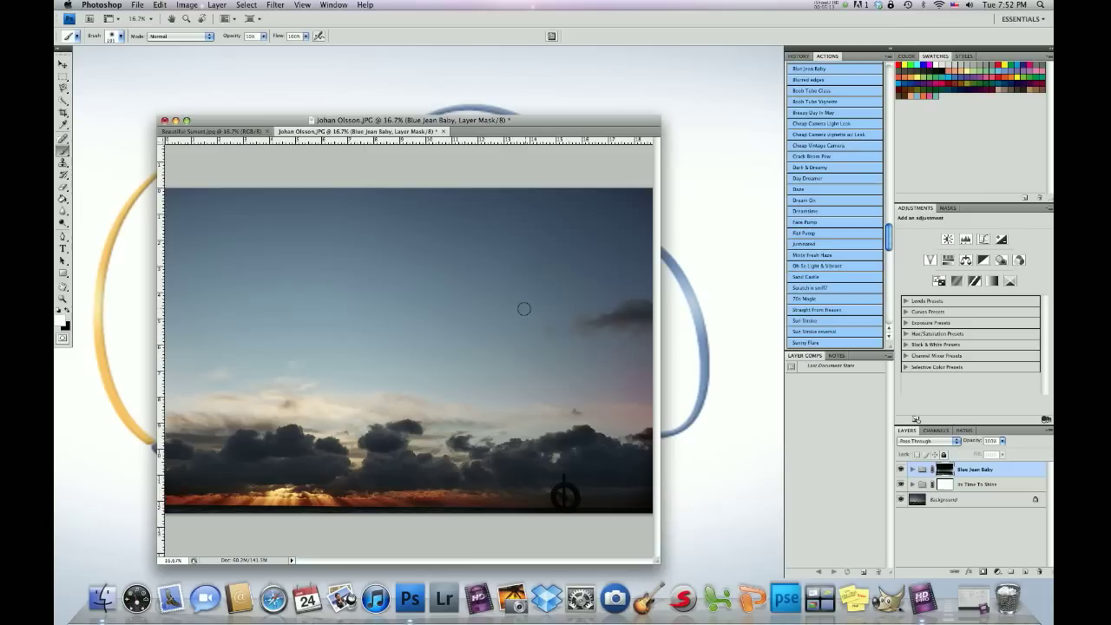
# Run the Autumn Ease action on the photo and hide the Autumn Sharp layer inside its group
pyautogui.moveTo(887, 227); pyautogui.dragTo(887, 220)
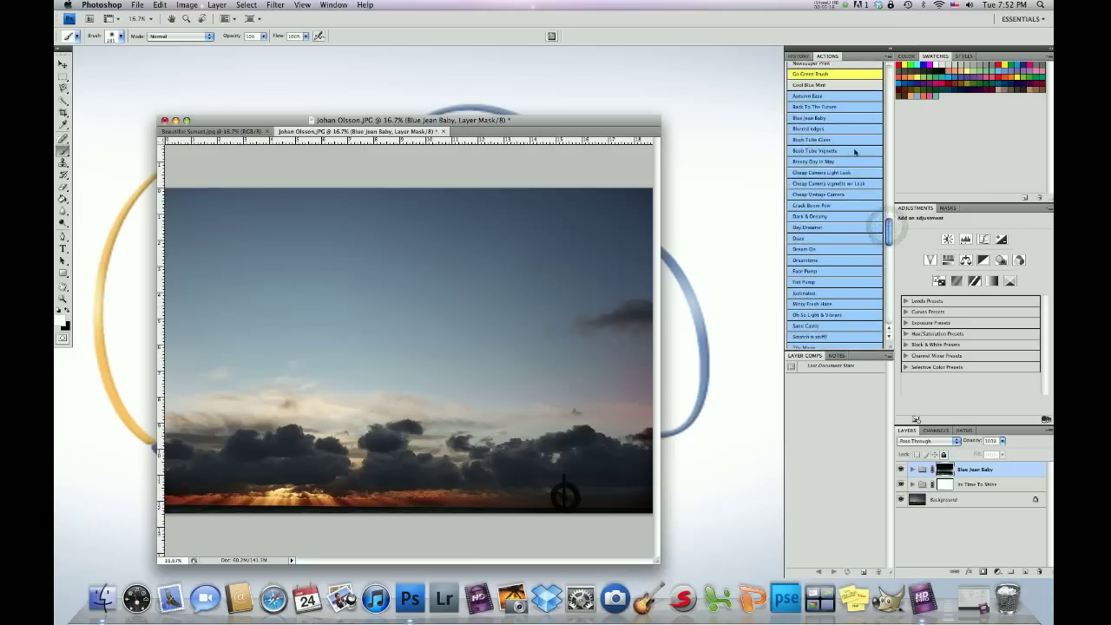
pyautogui.click(813, 97)
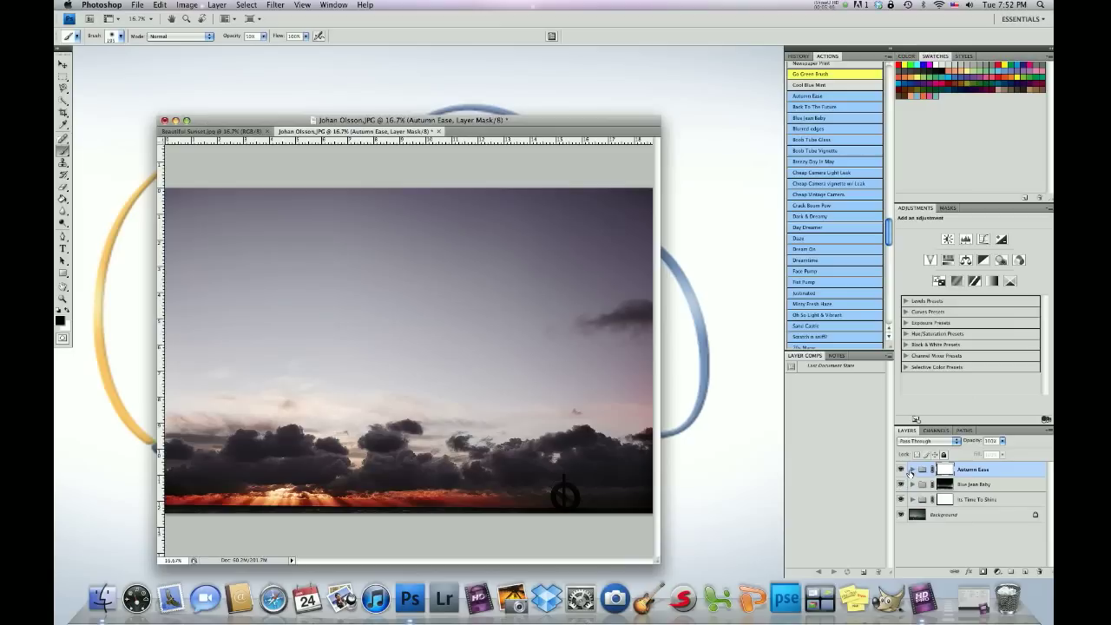
pyautogui.click(910, 470)
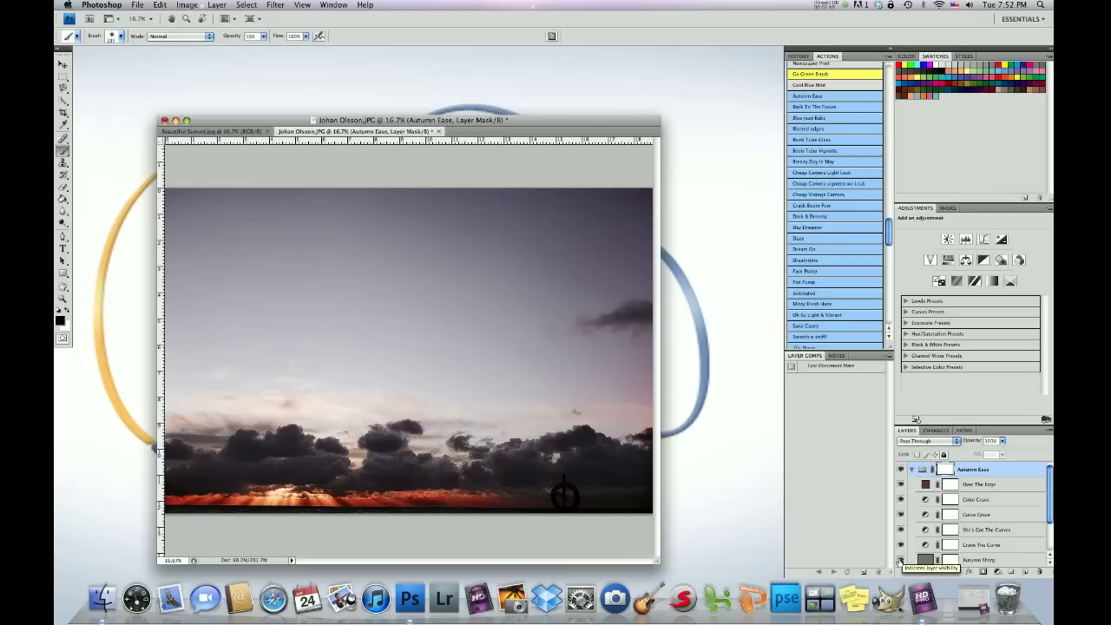
pyautogui.click(900, 560)
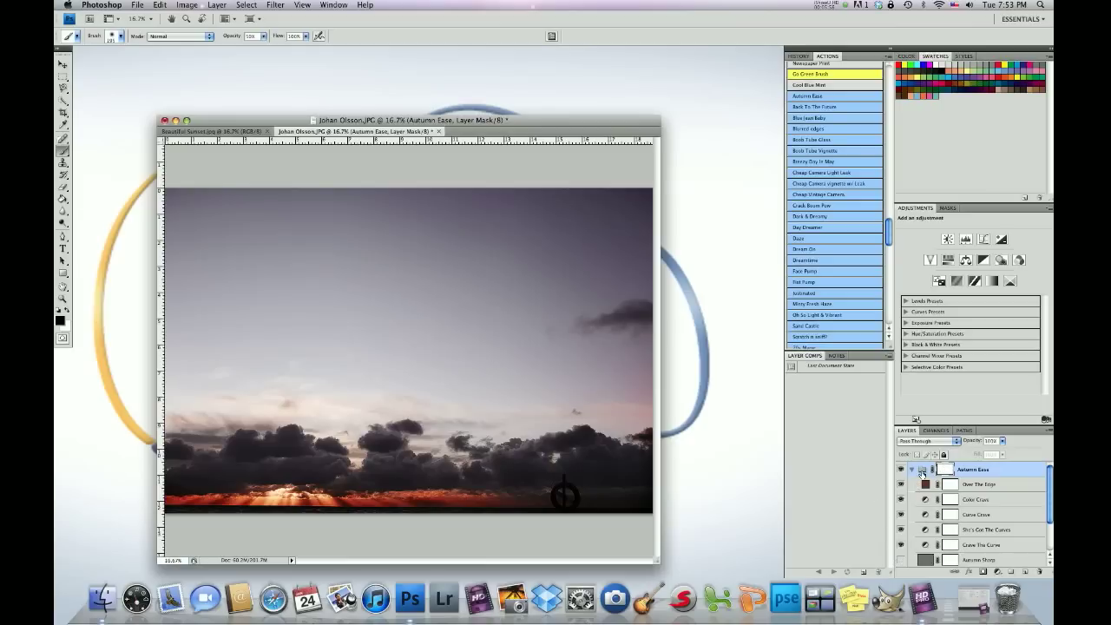
pyautogui.click(912, 470)
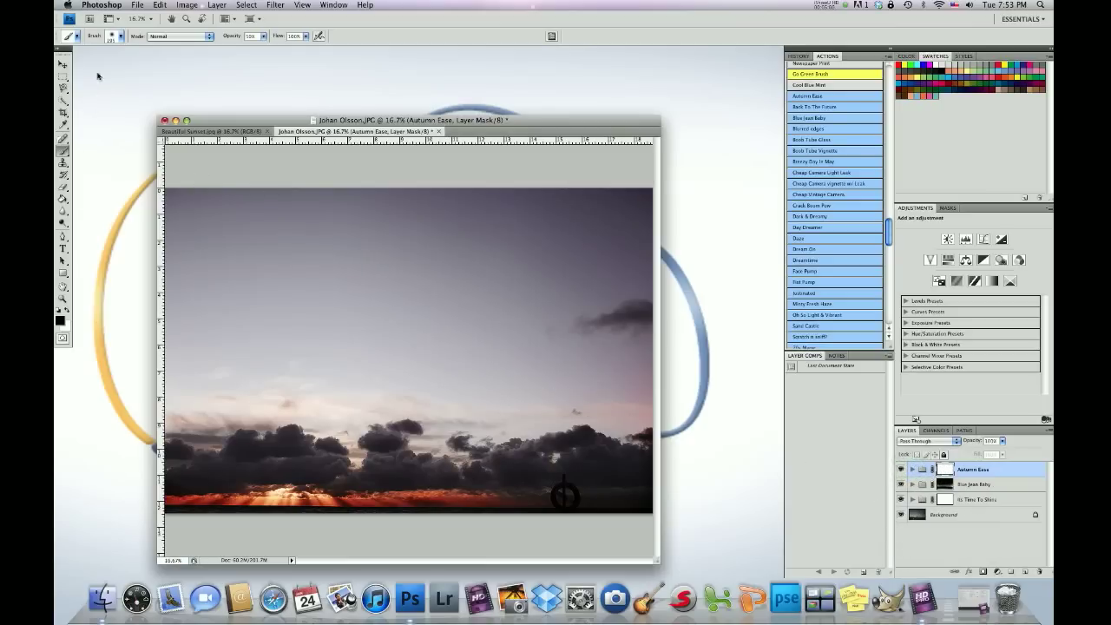
# Mask the Autumn Ease effect off the whole sky by painting black with a very large soft brush
pyautogui.click(120, 37)
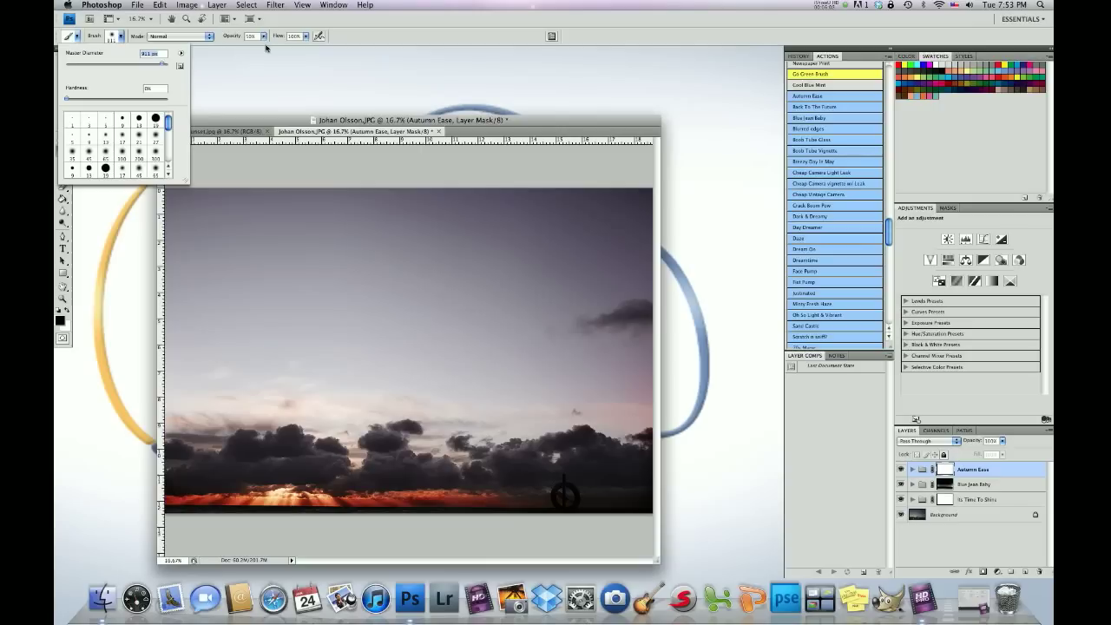
pyautogui.moveTo(163, 65); pyautogui.dragTo(166, 64)
pyautogui.moveTo(595, 263)
pyautogui.mouseDown()
pyautogui.moveTo(452, 240)
pyautogui.moveTo(306, 245)
pyautogui.moveTo(571, 249)
pyautogui.mouseUp()
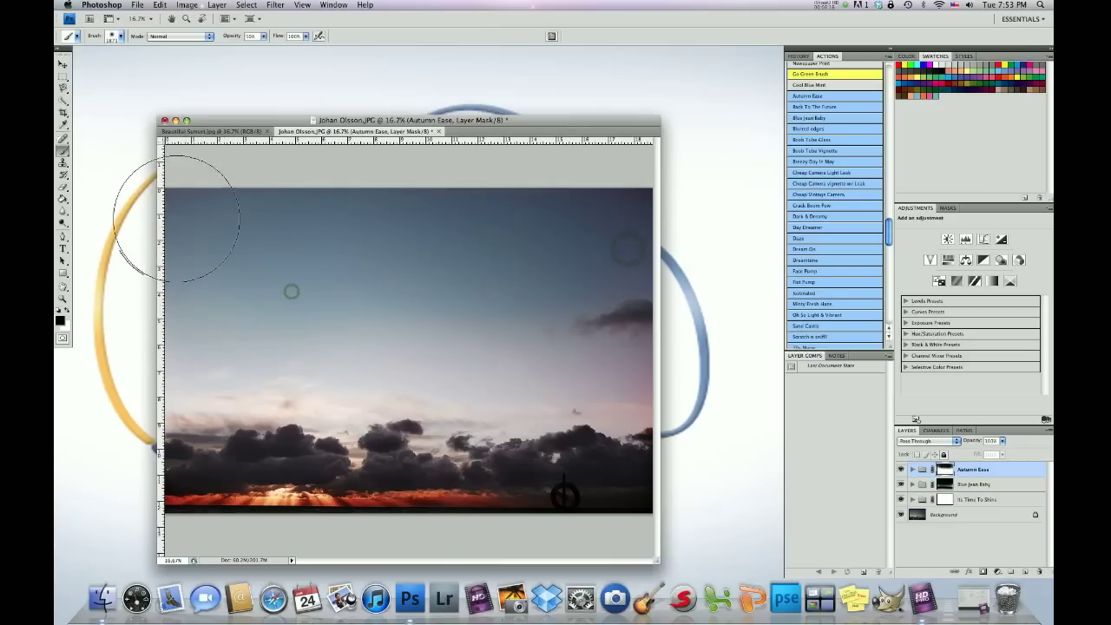
pyautogui.moveTo(313, 322)
pyautogui.mouseDown()
pyautogui.moveTo(550, 326)
pyautogui.moveTo(485, 344)
pyautogui.mouseUp()
pyautogui.moveTo(206, 341)
pyautogui.mouseDown()
pyautogui.moveTo(600, 367)
pyautogui.moveTo(582, 347)
pyautogui.moveTo(282, 331)
pyautogui.mouseUp()
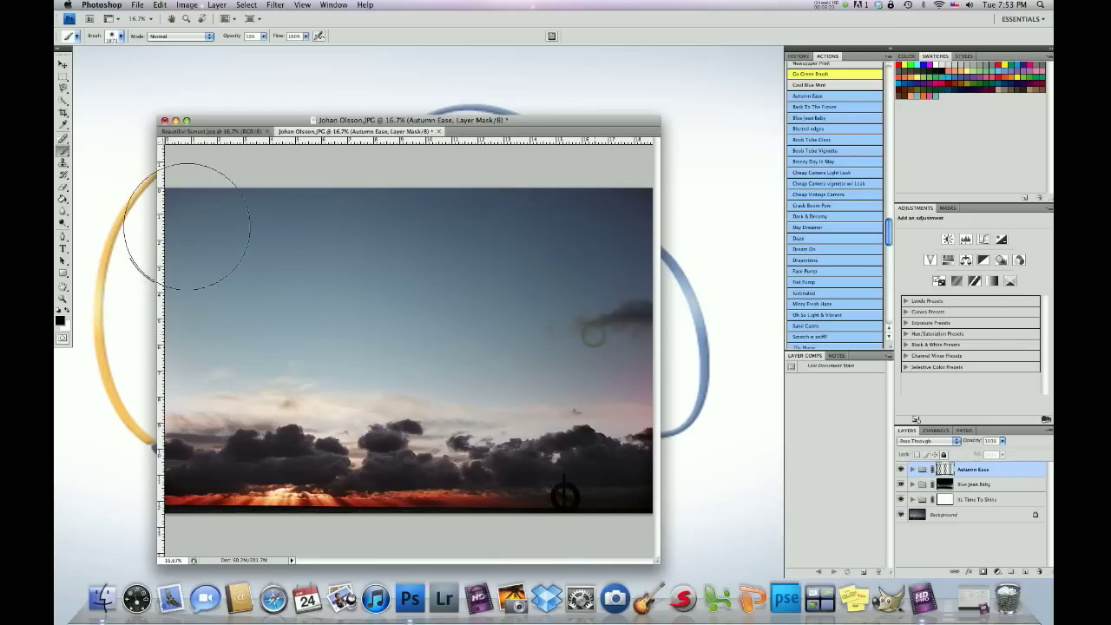
pyautogui.moveTo(636, 244); pyautogui.dragTo(635, 339)
pyautogui.click(201, 270)
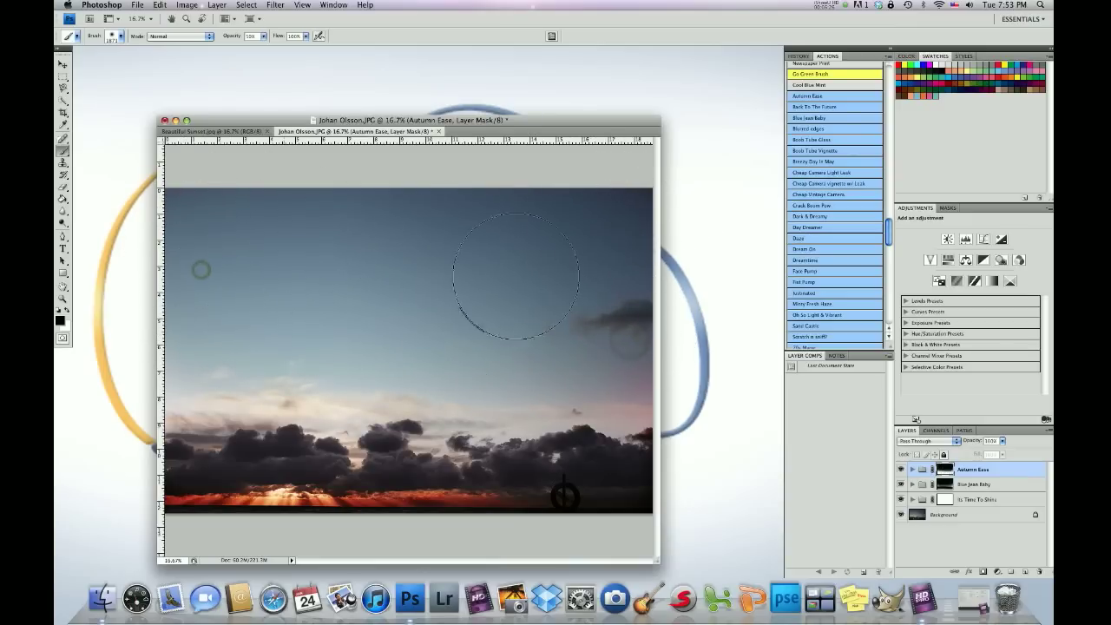
# Lightly mask the Autumn Ease effect off the dark clouds with a soft brush about 500 px wide, and lower the group's opacity to about half
pyautogui.click(120, 37)
pyautogui.moveTo(165, 65); pyautogui.dragTo(161, 65)
pyautogui.click(162, 66)
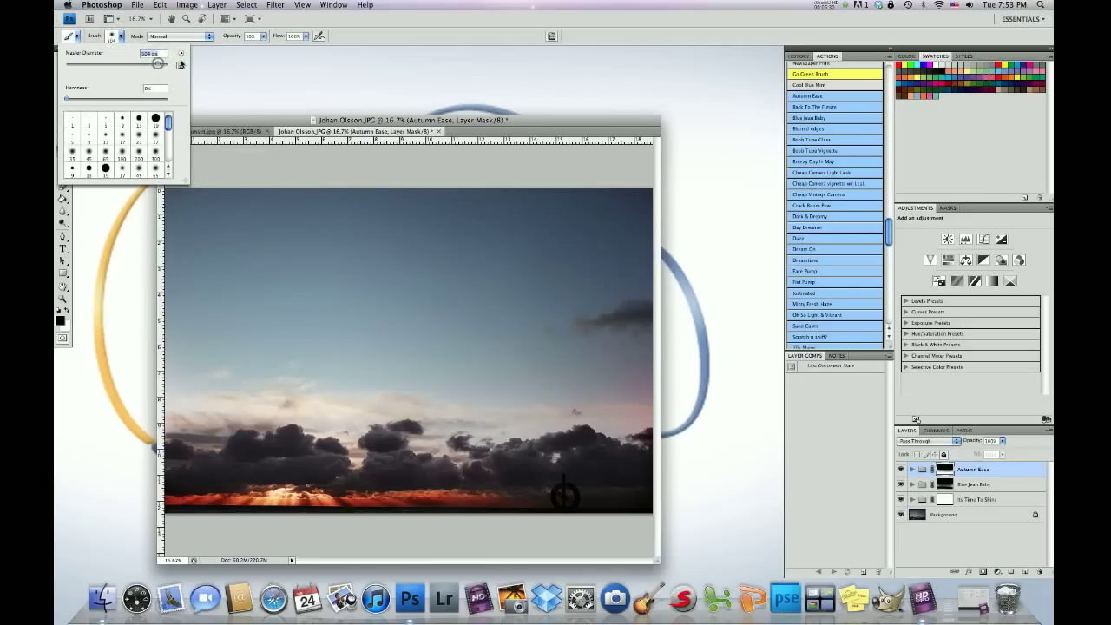
pyautogui.click(263, 35)
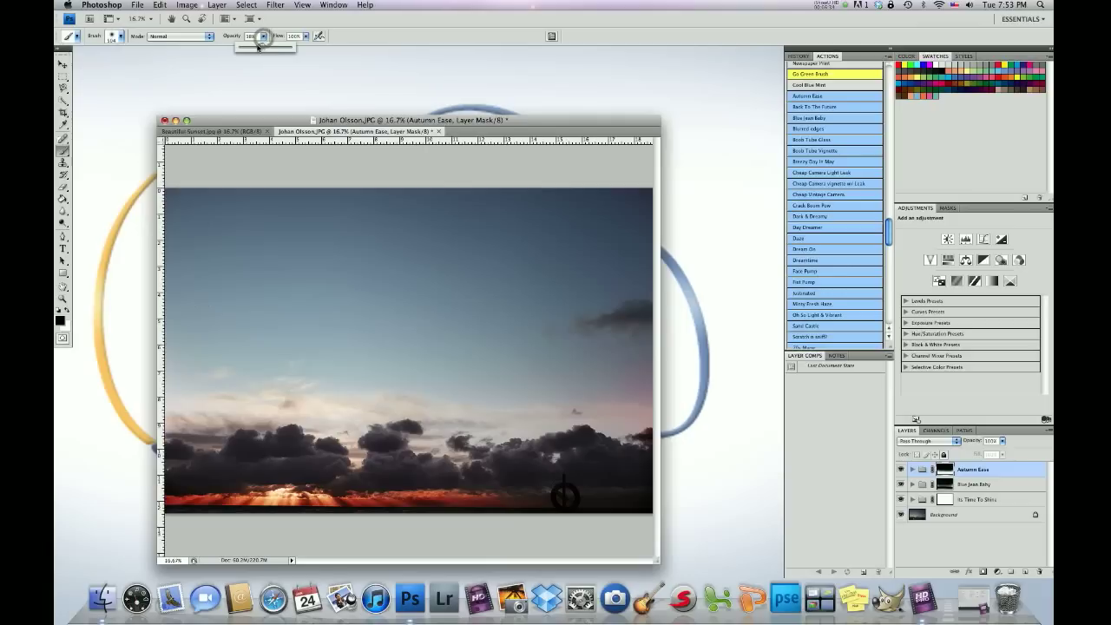
pyautogui.moveTo(258, 47); pyautogui.dragTo(248, 45)
pyautogui.click(314, 460)
pyautogui.click(307, 461)
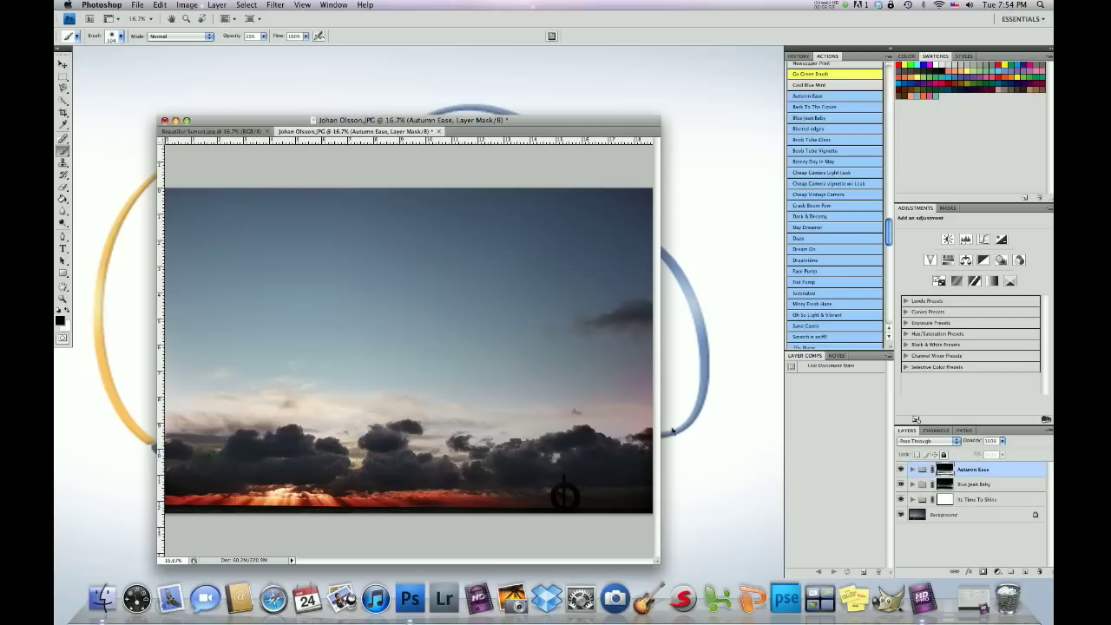
pyautogui.moveTo(1002, 442); pyautogui.dragTo(987, 452)
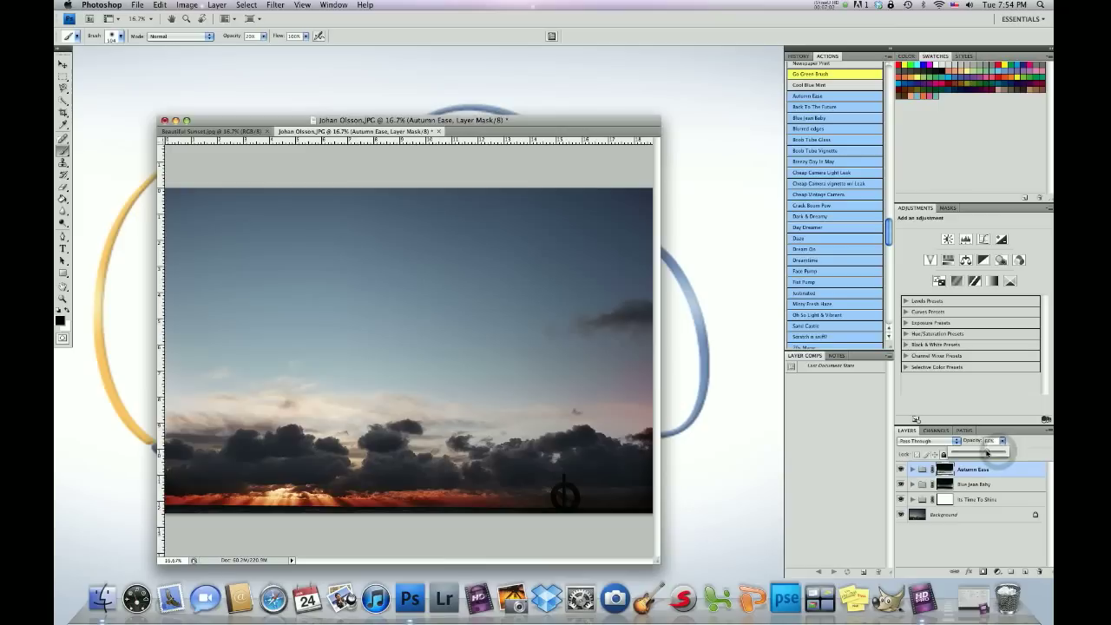
pyautogui.moveTo(982, 452); pyautogui.dragTo(979, 453)
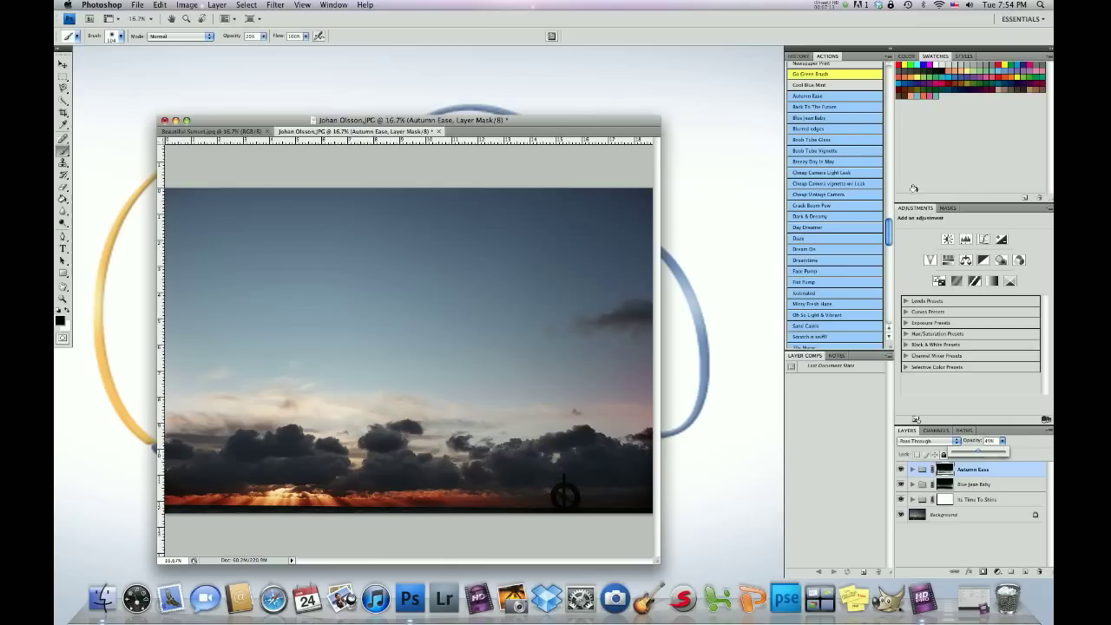
# Run the DODGE it BURN it action and brighten the sky by painting white on the DODGE it mask with a very large soft brush
pyautogui.moveTo(890, 231); pyautogui.dragTo(876, 78)
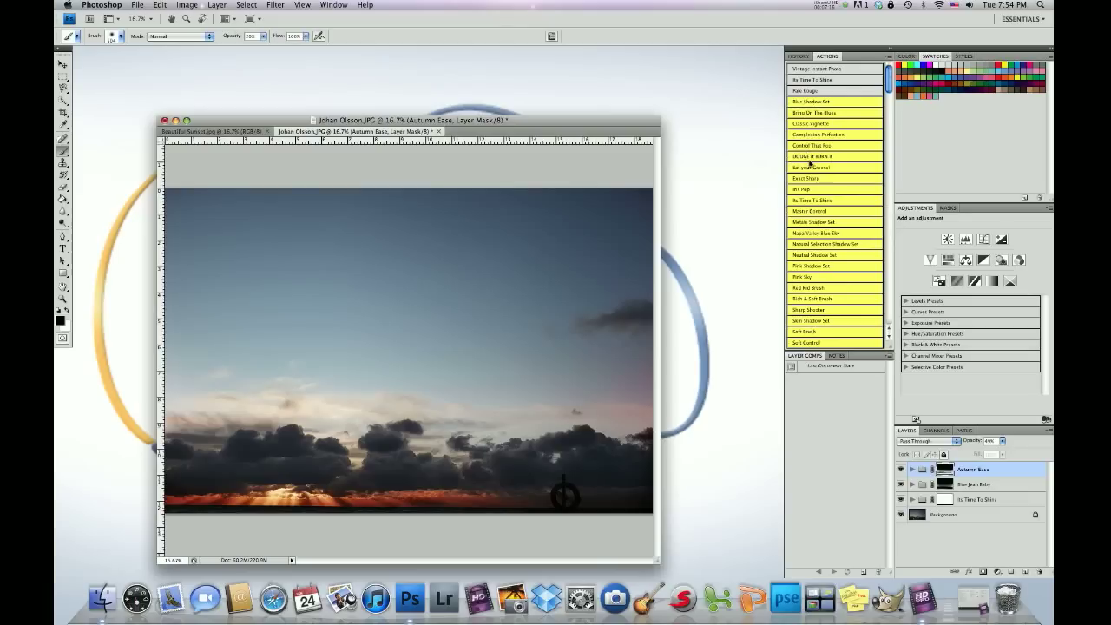
pyautogui.click(818, 159)
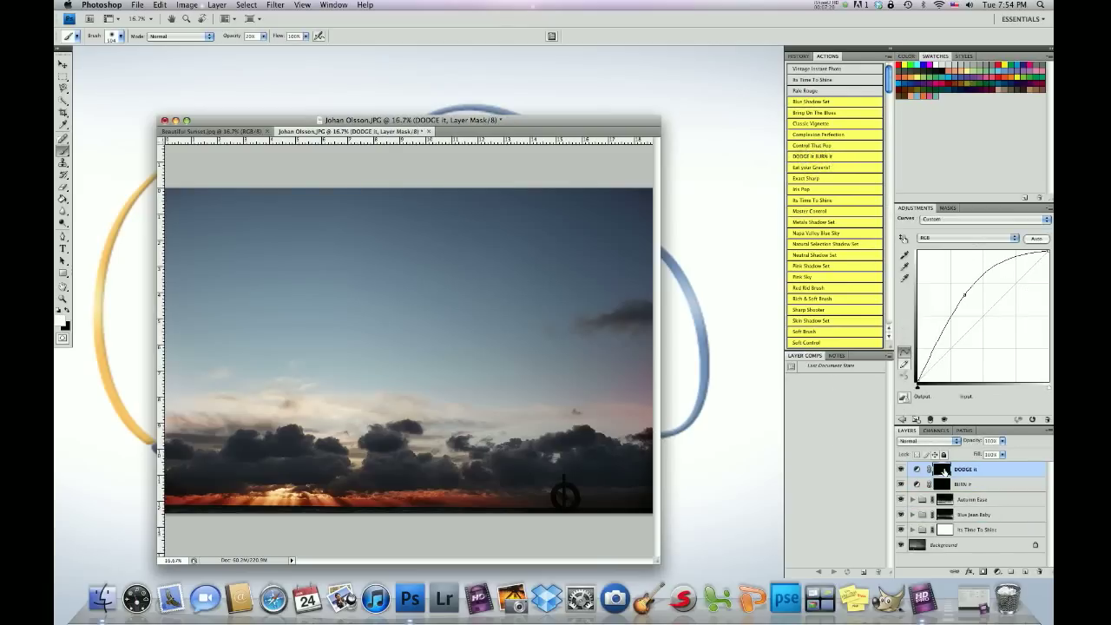
pyautogui.click(121, 36)
pyautogui.moveTo(159, 62); pyautogui.dragTo(165, 62)
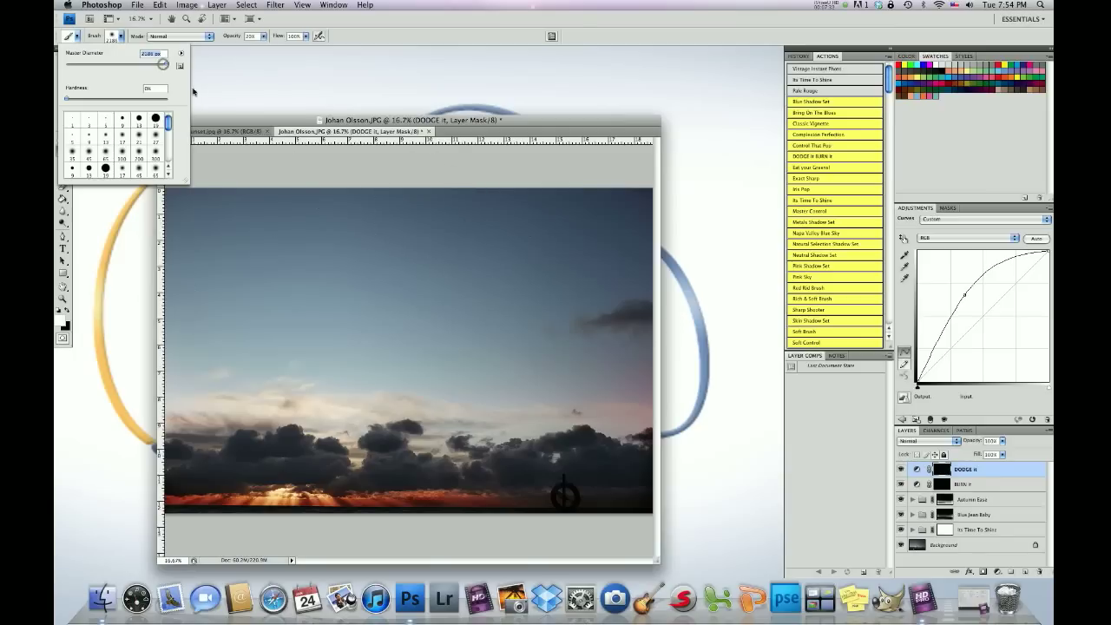
pyautogui.press('Return')
pyautogui.moveTo(217, 238); pyautogui.dragTo(213, 229)
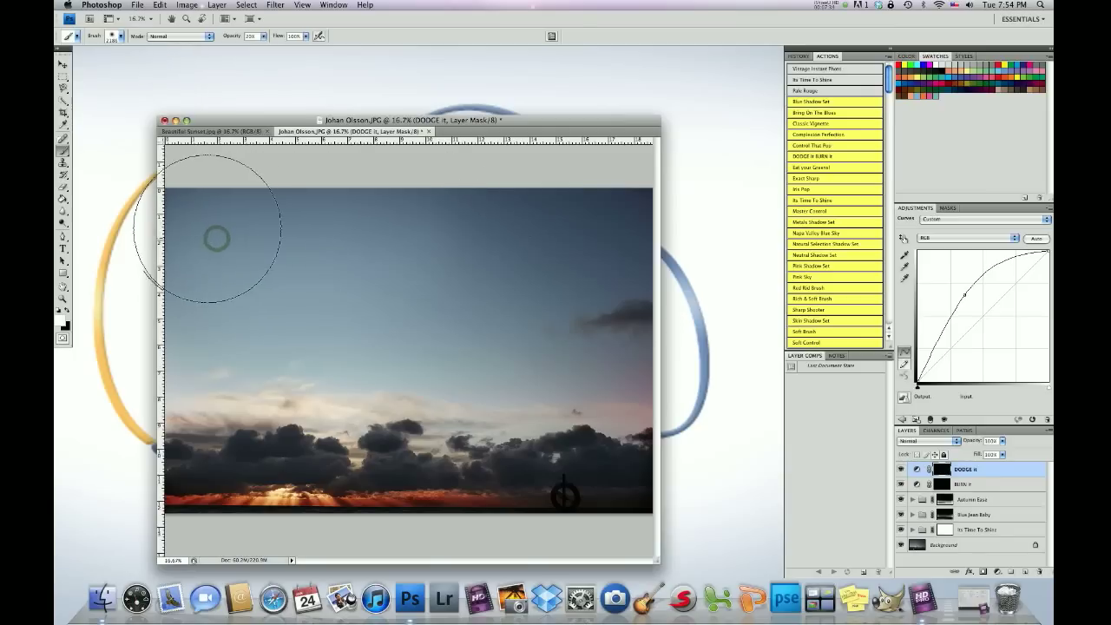
pyautogui.click(495, 235)
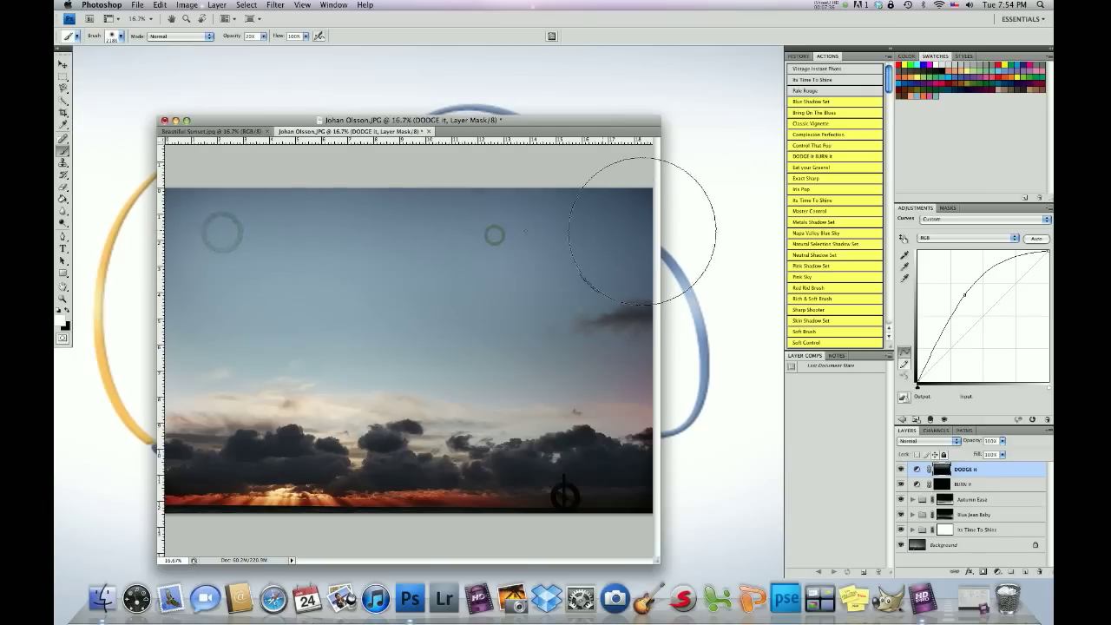
pyautogui.click(539, 219)
pyautogui.click(549, 223)
pyautogui.moveTo(421, 228); pyautogui.dragTo(181, 218)
pyautogui.moveTo(587, 320); pyautogui.dragTo(411, 317)
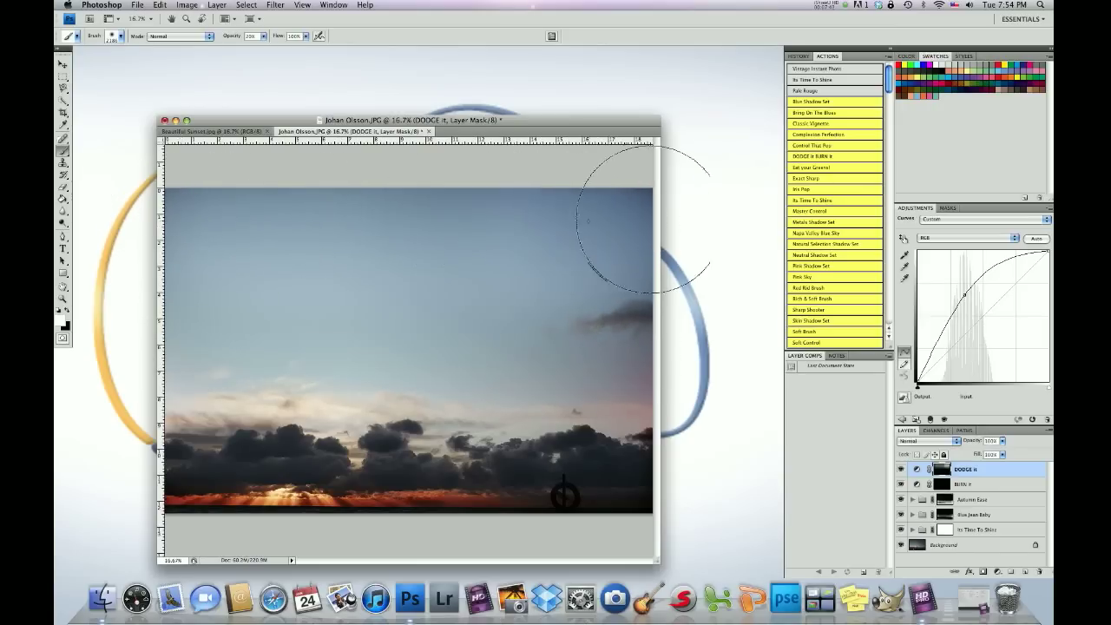
pyautogui.click(588, 219)
pyautogui.click(625, 224)
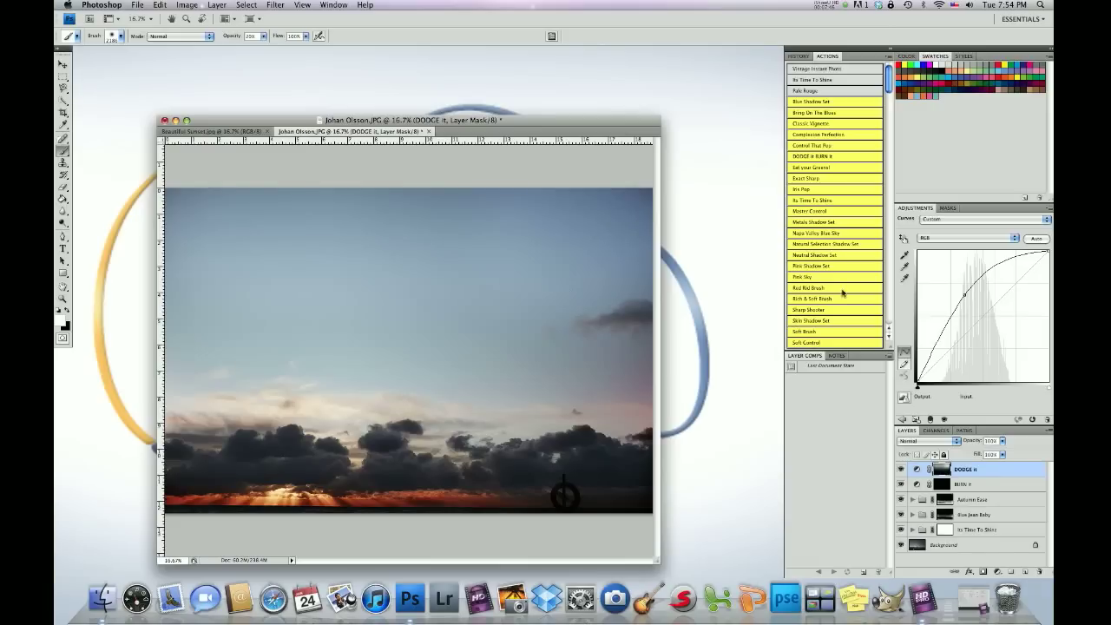
# Run the Bring On The Blues action and paint its effect over the sky in white at about 40% brush opacity
pyautogui.click(814, 113)
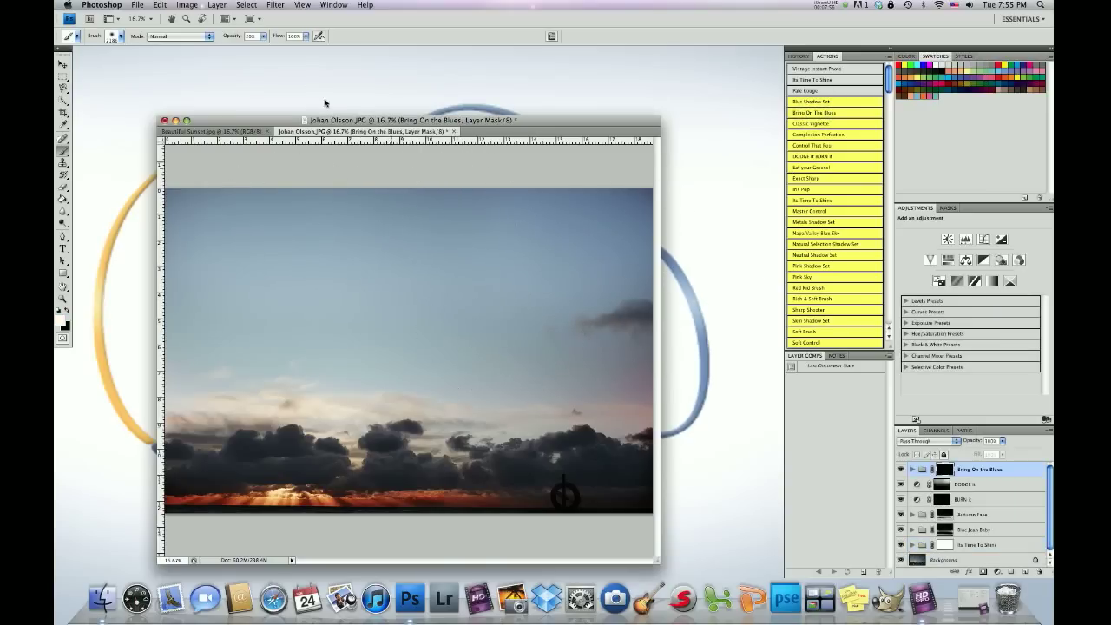
pyautogui.moveTo(265, 39); pyautogui.dragTo(279, 50)
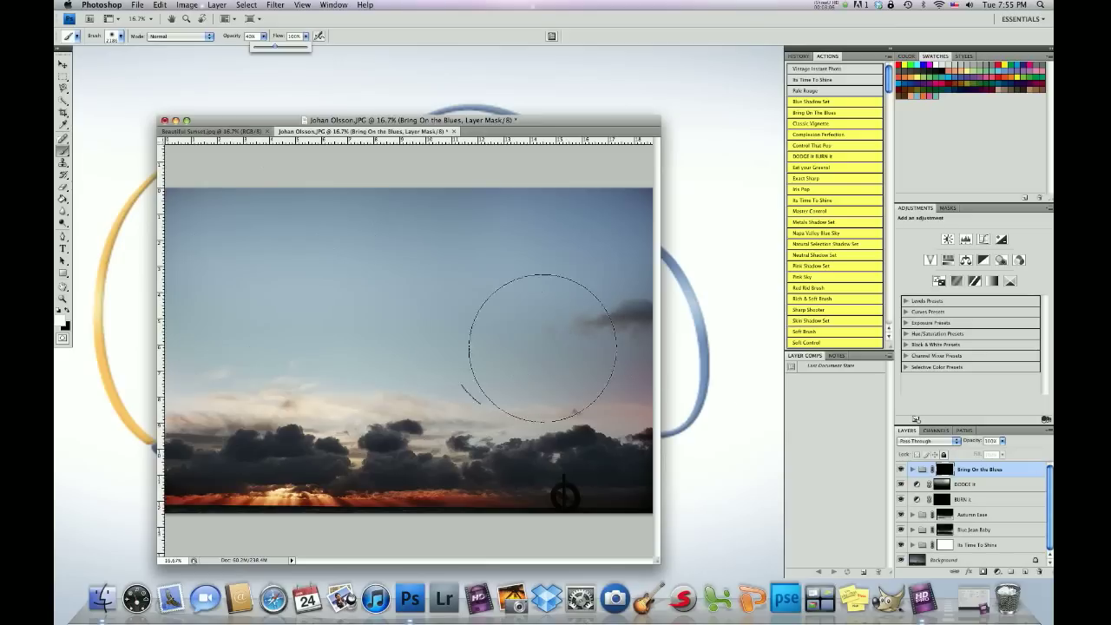
pyautogui.moveTo(212, 241)
pyautogui.mouseDown()
pyautogui.moveTo(577, 240)
pyautogui.moveTo(501, 259)
pyautogui.moveTo(244, 244)
pyautogui.moveTo(666, 249)
pyautogui.moveTo(503, 279)
pyautogui.moveTo(281, 283)
pyautogui.moveTo(317, 275)
pyautogui.moveTo(350, 285)
pyautogui.moveTo(243, 292)
pyautogui.moveTo(192, 273)
pyautogui.moveTo(196, 258)
pyautogui.moveTo(168, 210)
pyautogui.moveTo(453, 228)
pyautogui.moveTo(501, 262)
pyautogui.moveTo(587, 285)
pyautogui.moveTo(555, 312)
pyautogui.moveTo(576, 286)
pyautogui.mouseUp()
pyautogui.moveTo(603, 241)
pyautogui.mouseDown()
pyautogui.moveTo(417, 251)
pyautogui.moveTo(388, 283)
pyautogui.moveTo(199, 286)
pyautogui.moveTo(223, 248)
pyautogui.moveTo(385, 223)
pyautogui.moveTo(373, 299)
pyautogui.moveTo(478, 295)
pyautogui.moveTo(201, 240)
pyautogui.moveTo(551, 248)
pyautogui.mouseUp()
pyautogui.moveTo(468, 245)
pyautogui.mouseDown()
pyautogui.moveTo(307, 244)
pyautogui.moveTo(392, 261)
pyautogui.mouseUp()
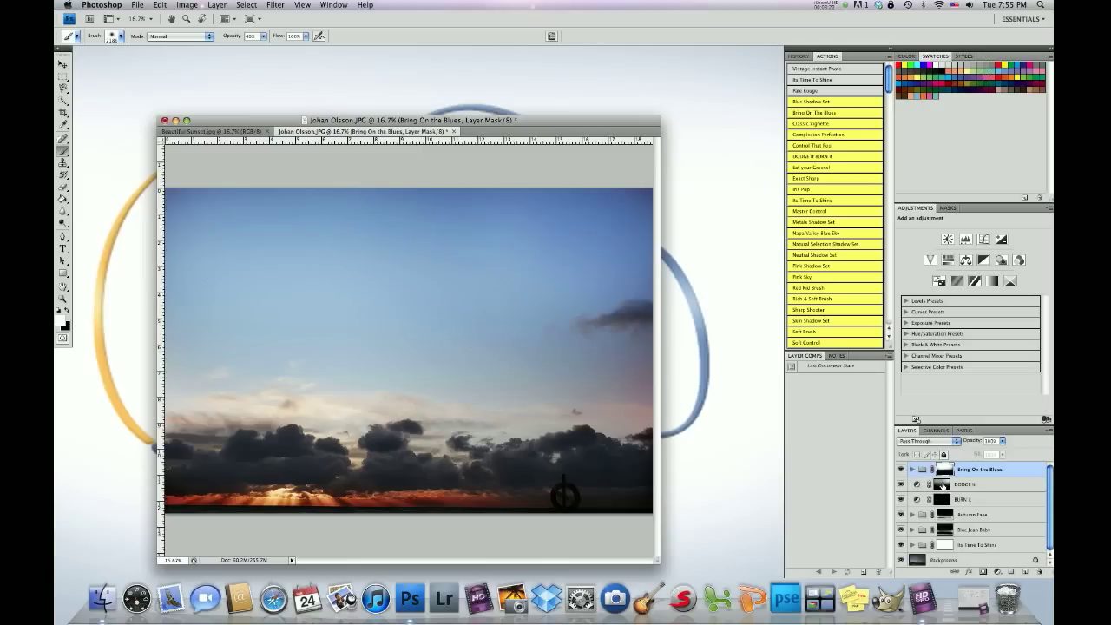
# Dodge the dark clouds on the DODGE it mask with a soft white brush about 170 px wide at about 15% opacity
pyautogui.click(943, 484)
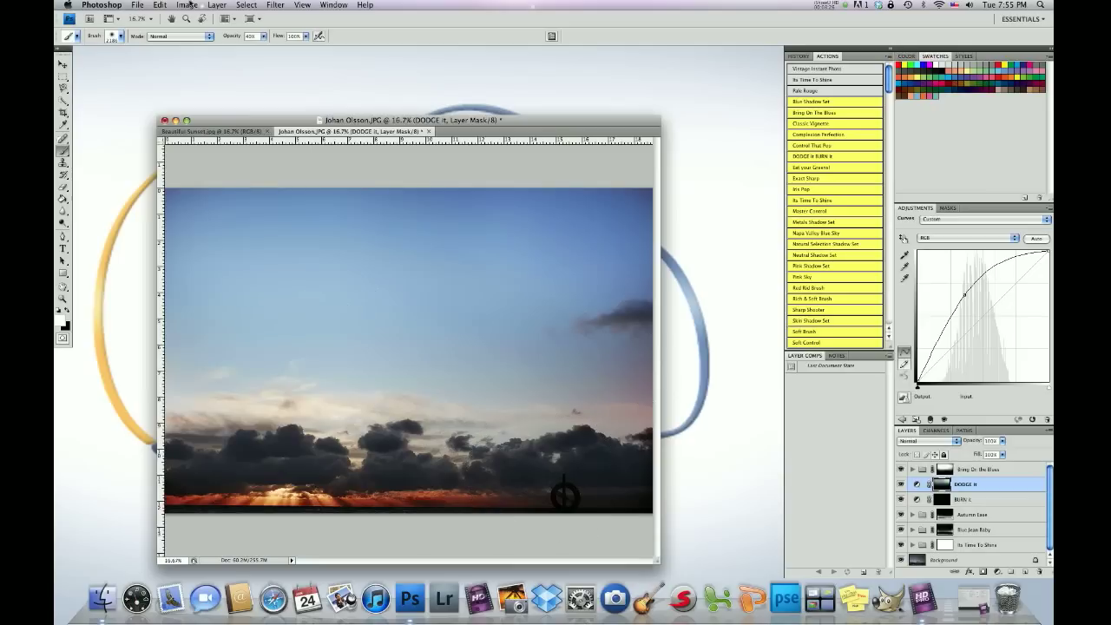
pyautogui.click(122, 37)
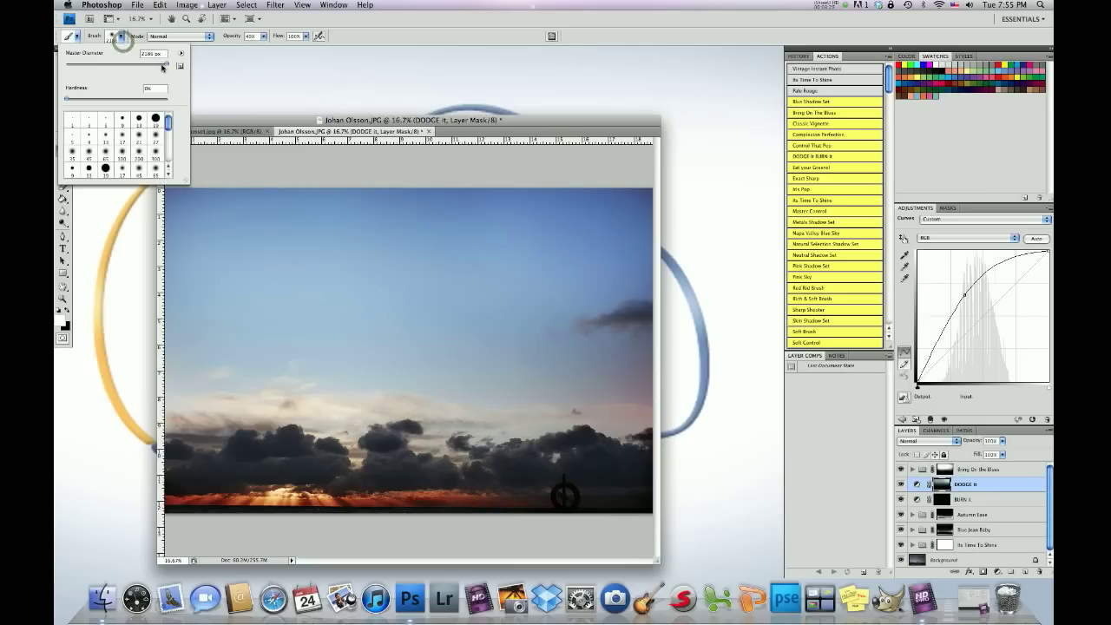
pyautogui.moveTo(165, 67); pyautogui.dragTo(149, 64)
pyautogui.moveTo(149, 67); pyautogui.dragTo(136, 66)
pyautogui.moveTo(263, 39); pyautogui.dragTo(250, 47)
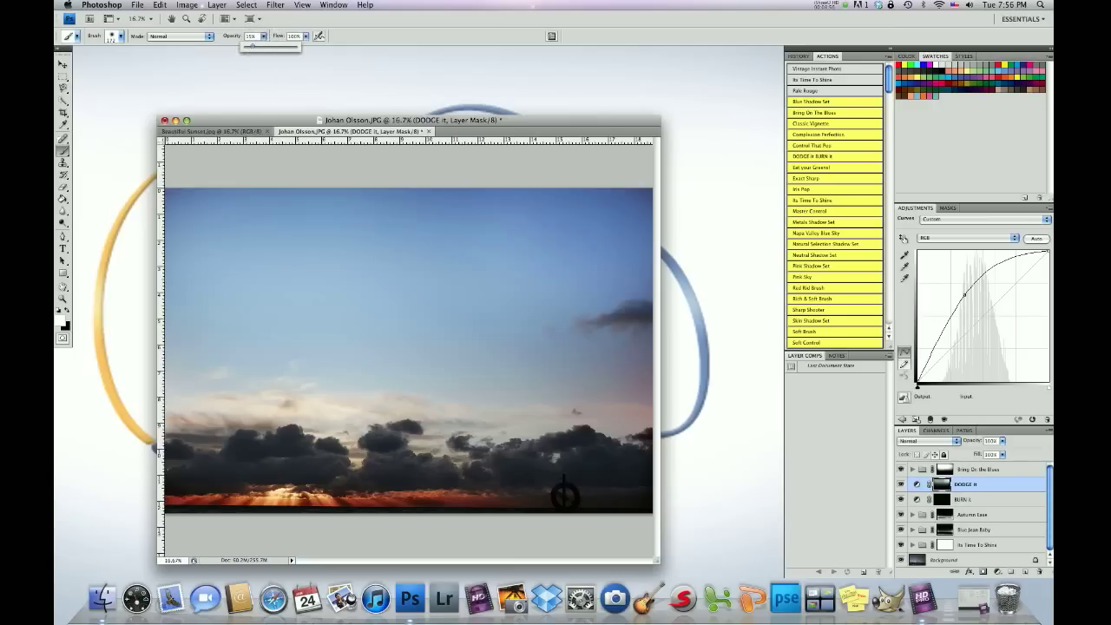
pyautogui.click(389, 460)
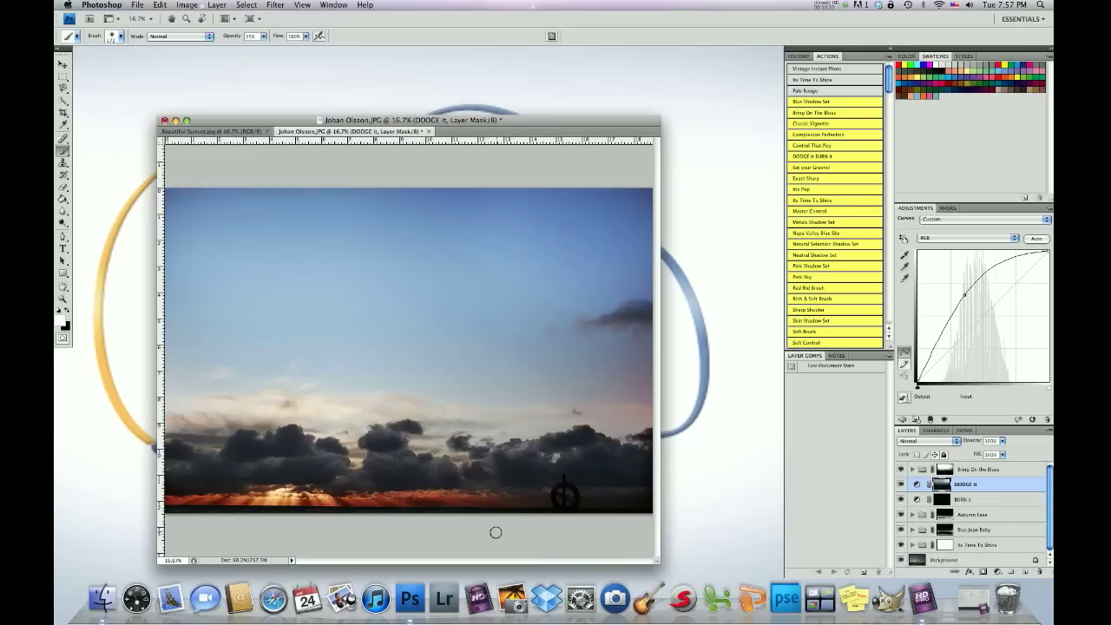
# Run the Rainbow Sherbet action above the Bring On the Blues group
pyautogui.click(976, 469)
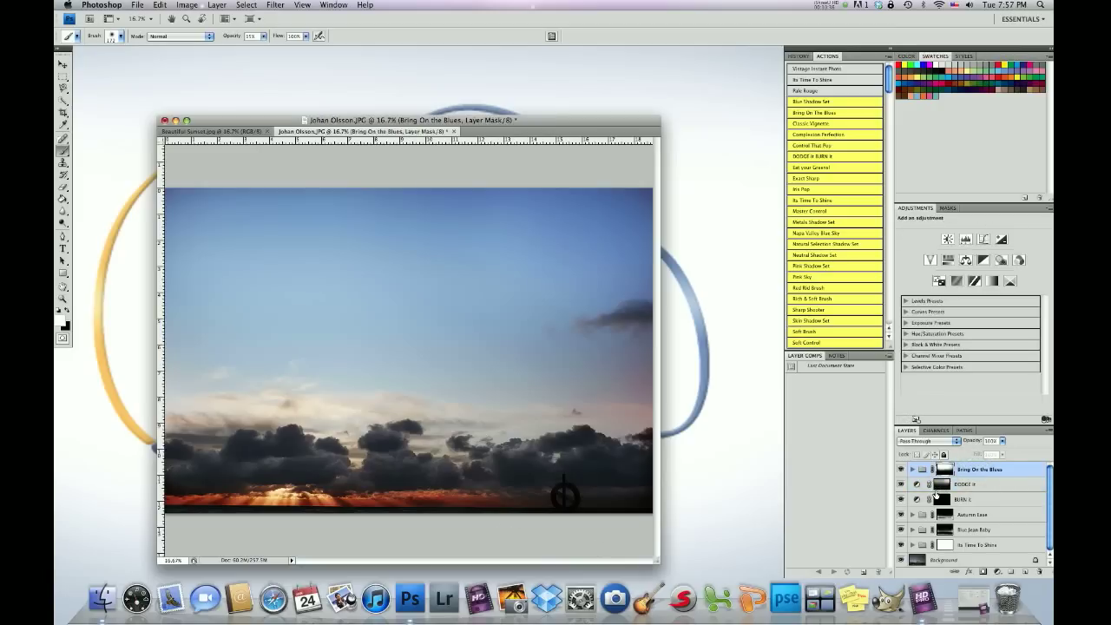
pyautogui.moveTo(887, 78); pyautogui.dragTo(886, 106)
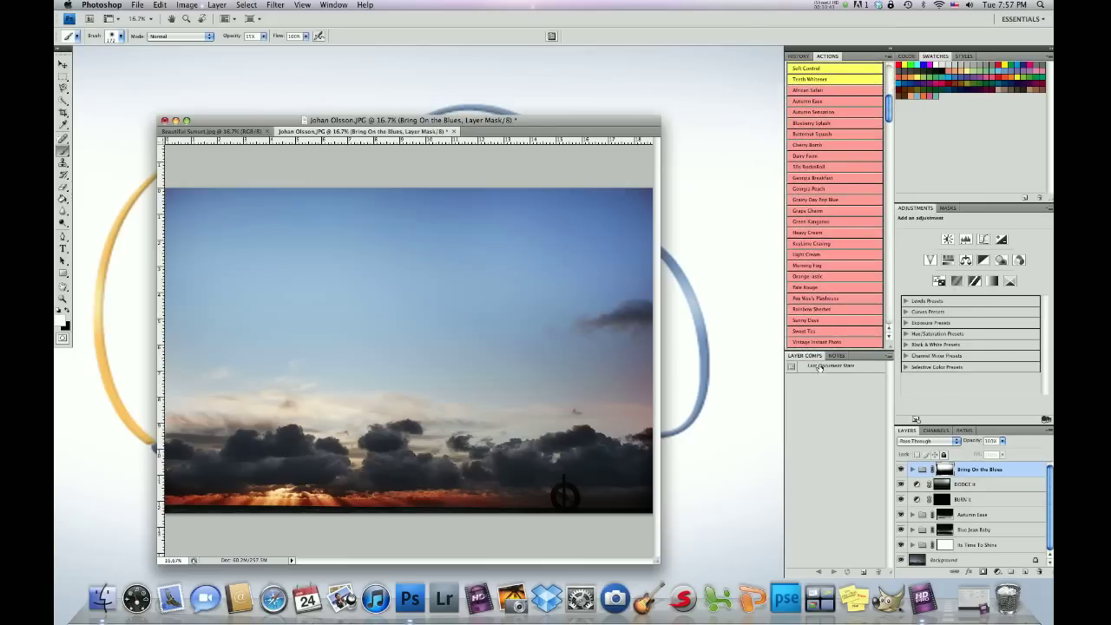
pyautogui.click(816, 310)
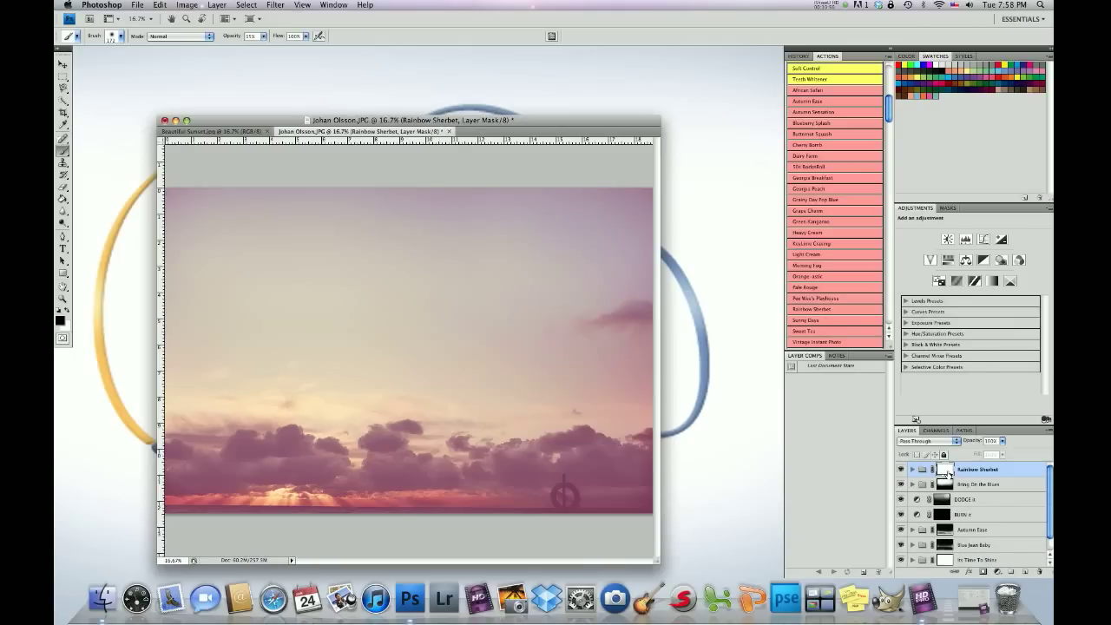
# Mask the Rainbow Sherbet effect off the horizon and lower clouds with a large soft black brush at about 40% opacity
pyautogui.click(120, 37)
pyautogui.moveTo(135, 70); pyautogui.dragTo(276, 51)
pyautogui.click(262, 36)
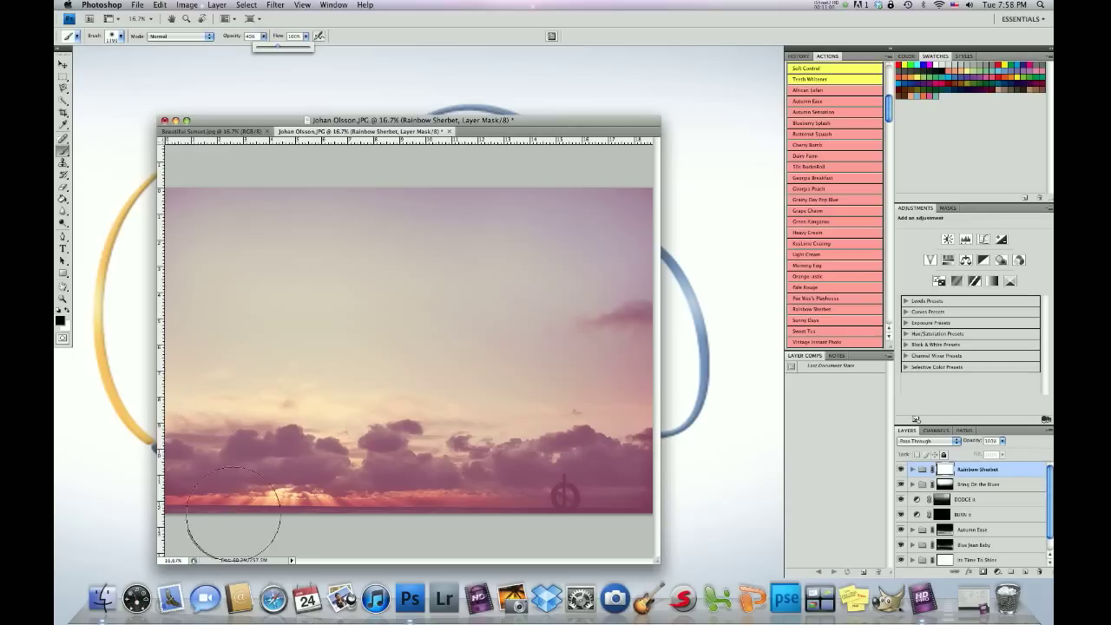
pyautogui.moveTo(224, 484)
pyautogui.mouseDown()
pyautogui.moveTo(403, 501)
pyautogui.moveTo(212, 499)
pyautogui.moveTo(398, 521)
pyautogui.moveTo(210, 493)
pyautogui.moveTo(442, 498)
pyautogui.moveTo(368, 489)
pyautogui.moveTo(366, 476)
pyautogui.moveTo(459, 504)
pyautogui.moveTo(535, 500)
pyautogui.moveTo(447, 507)
pyautogui.moveTo(628, 501)
pyautogui.moveTo(551, 503)
pyautogui.moveTo(538, 481)
pyautogui.moveTo(642, 496)
pyautogui.moveTo(270, 512)
pyautogui.moveTo(345, 504)
pyautogui.moveTo(165, 507)
pyautogui.moveTo(227, 491)
pyautogui.moveTo(161, 482)
pyautogui.mouseUp()
pyautogui.moveTo(249, 498); pyautogui.dragTo(294, 483)
pyautogui.moveTo(175, 485)
pyautogui.mouseDown()
pyautogui.moveTo(585, 519)
pyautogui.moveTo(587, 494)
pyautogui.moveTo(652, 486)
pyautogui.moveTo(619, 504)
pyautogui.moveTo(419, 523)
pyautogui.moveTo(189, 500)
pyautogui.moveTo(165, 485)
pyautogui.mouseUp()
pyautogui.moveTo(194, 499)
pyautogui.mouseDown()
pyautogui.moveTo(478, 520)
pyautogui.moveTo(613, 516)
pyautogui.moveTo(564, 540)
pyautogui.mouseUp()
# Mask the Rainbow Sherbet effect off the upper sky with the soft black brush enlarged to about 1870 px
pyautogui.click(121, 35)
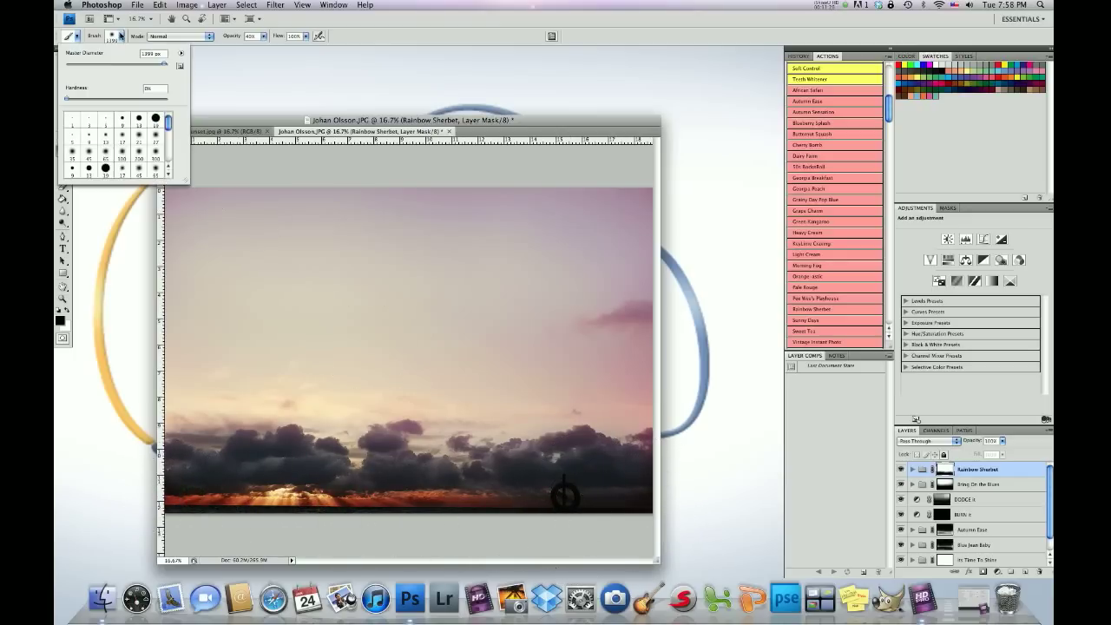
pyautogui.moveTo(163, 65); pyautogui.dragTo(166, 65)
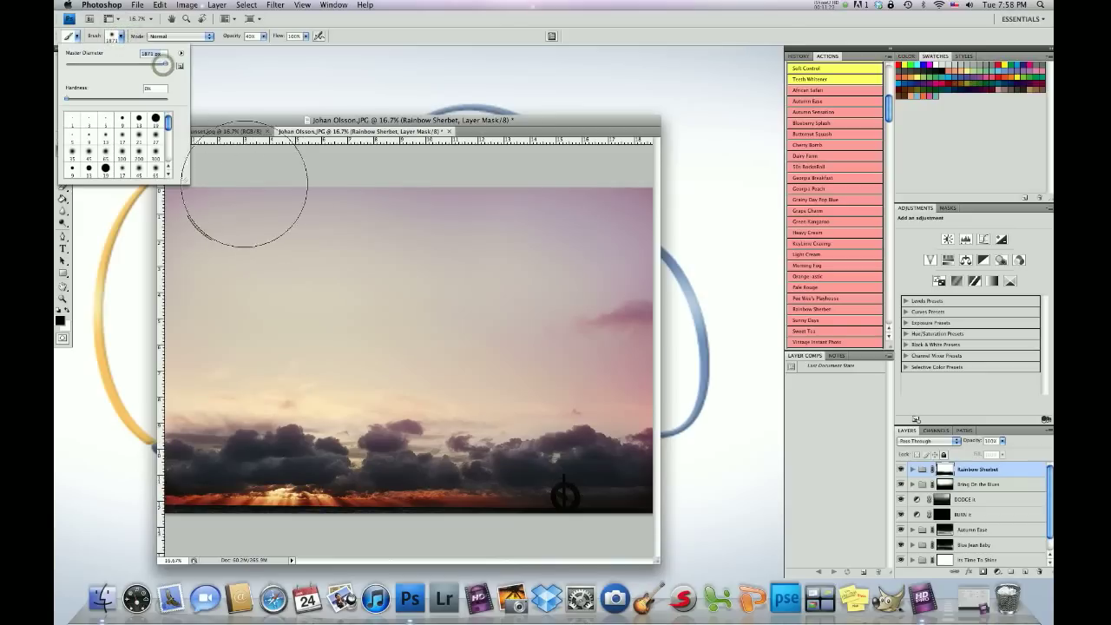
pyautogui.click(206, 241)
pyautogui.moveTo(403, 243)
pyautogui.mouseDown()
pyautogui.moveTo(168, 229)
pyautogui.moveTo(633, 240)
pyautogui.moveTo(164, 235)
pyautogui.moveTo(168, 223)
pyautogui.moveTo(464, 220)
pyautogui.moveTo(614, 265)
pyautogui.moveTo(384, 280)
pyautogui.moveTo(544, 283)
pyautogui.mouseUp()
pyautogui.moveTo(535, 278)
pyautogui.mouseDown()
pyautogui.moveTo(212, 279)
pyautogui.moveTo(223, 280)
pyautogui.moveTo(165, 270)
pyautogui.moveTo(339, 220)
pyautogui.moveTo(617, 230)
pyautogui.mouseUp()
pyautogui.click(630, 233)
pyautogui.click(647, 201)
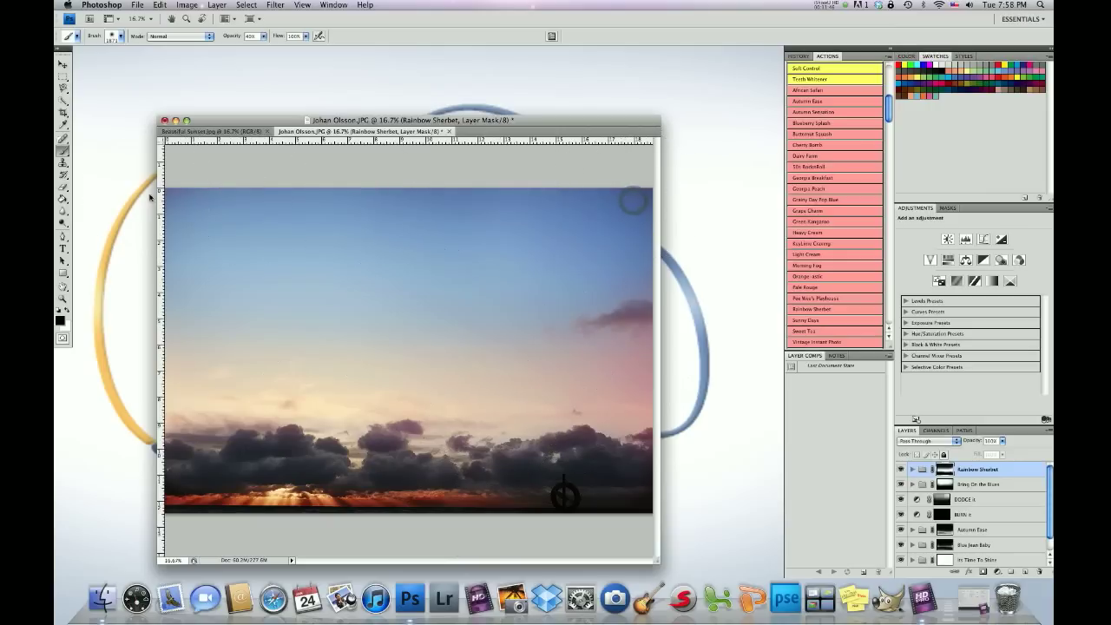
# Soften the Rainbow Sherbet mask across the middle sky with a soft black brush of about 1870 px at a lower opacity
pyautogui.click(123, 36)
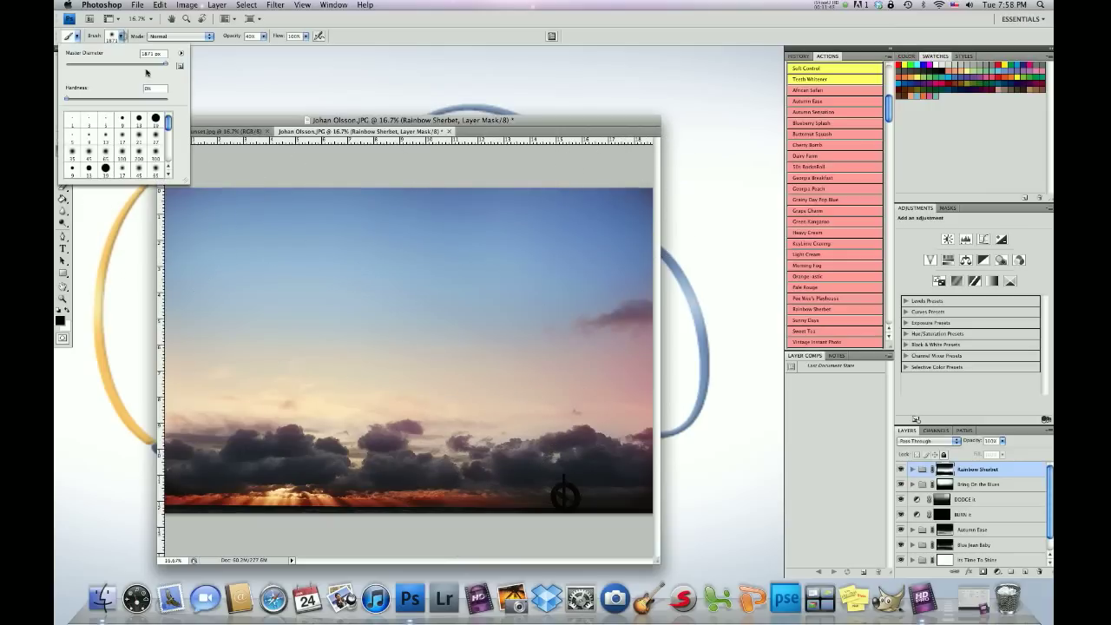
pyautogui.click(264, 38)
pyautogui.moveTo(263, 47); pyautogui.dragTo(249, 47)
pyautogui.click(203, 325)
pyautogui.click(230, 326)
pyautogui.click(435, 328)
pyautogui.moveTo(624, 328); pyautogui.dragTo(515, 325)
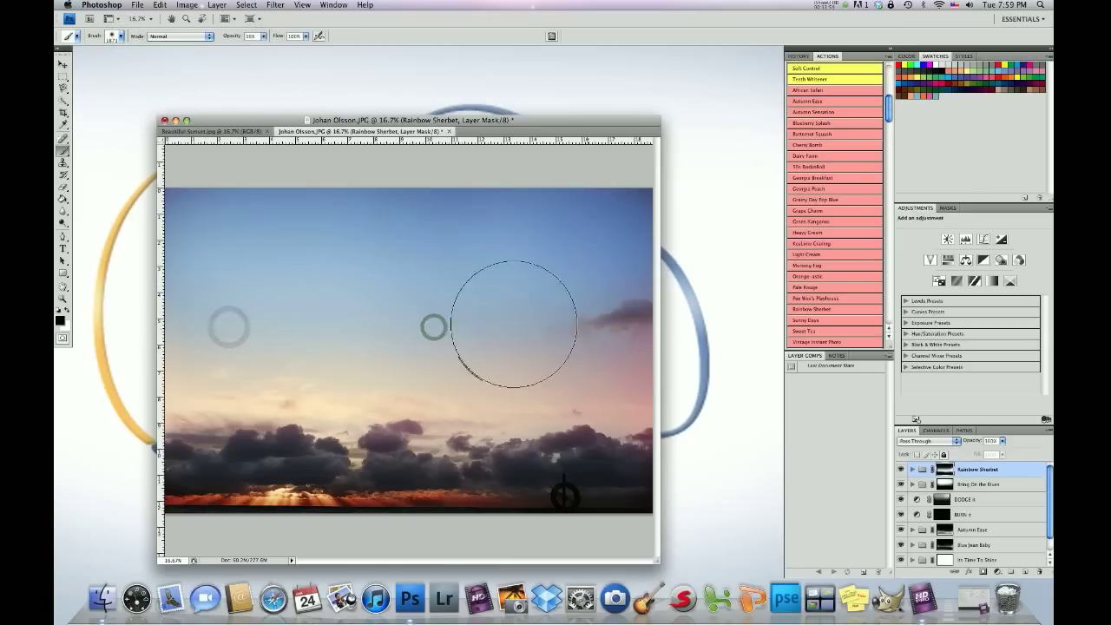
pyautogui.moveTo(602, 311)
pyautogui.mouseDown()
pyautogui.moveTo(439, 330)
pyautogui.moveTo(163, 315)
pyautogui.mouseUp()
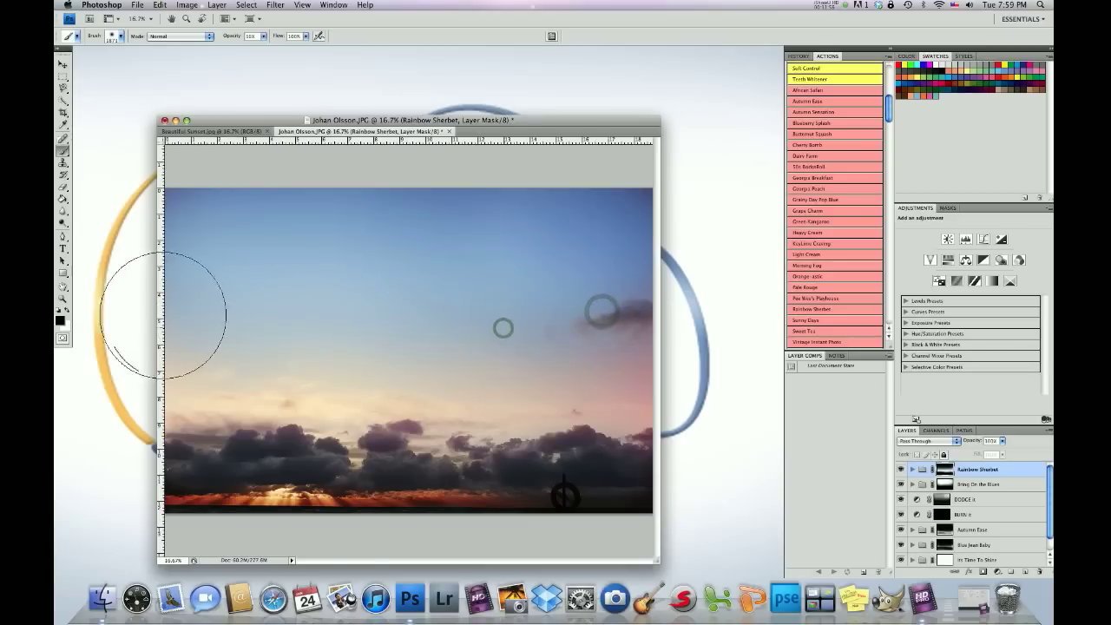
pyautogui.moveTo(530, 304); pyautogui.dragTo(225, 303)
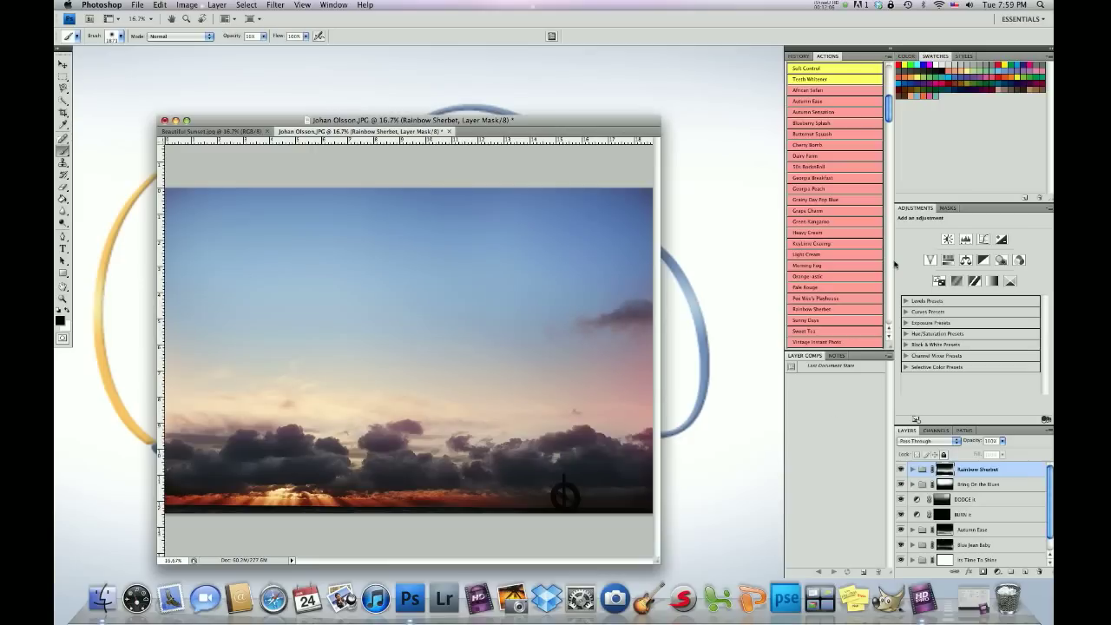
# Run the Pink Sky action and reveal it just above the clouds with a soft white brush about 770 px wide at about 35% opacity
pyautogui.scroll(6, 887, 106)
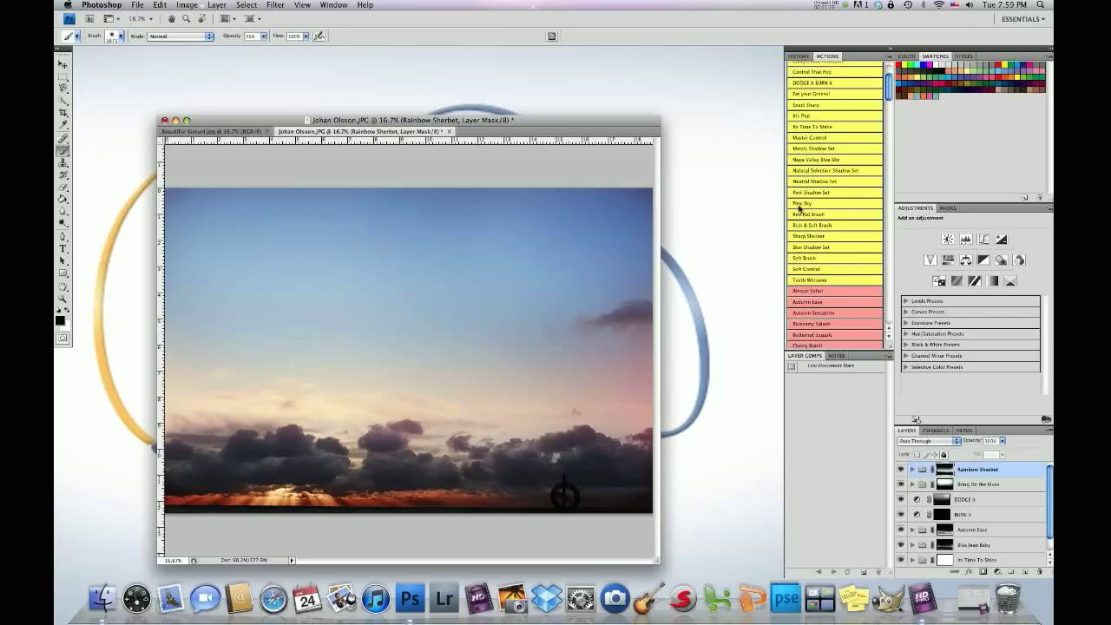
pyautogui.click(800, 204)
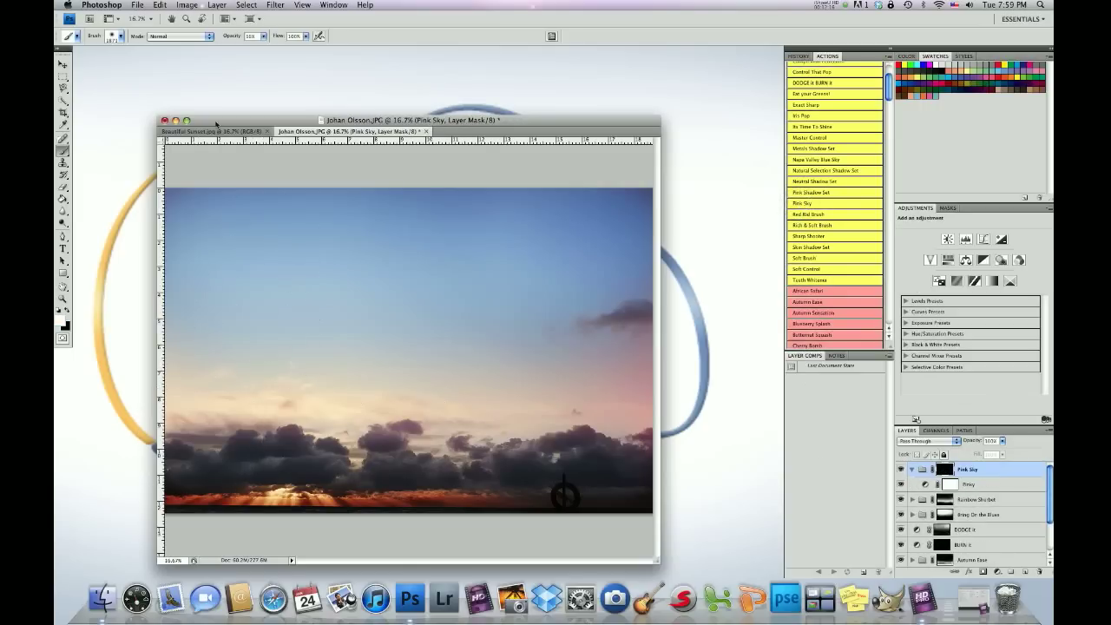
pyautogui.click(118, 39)
pyautogui.click(159, 65)
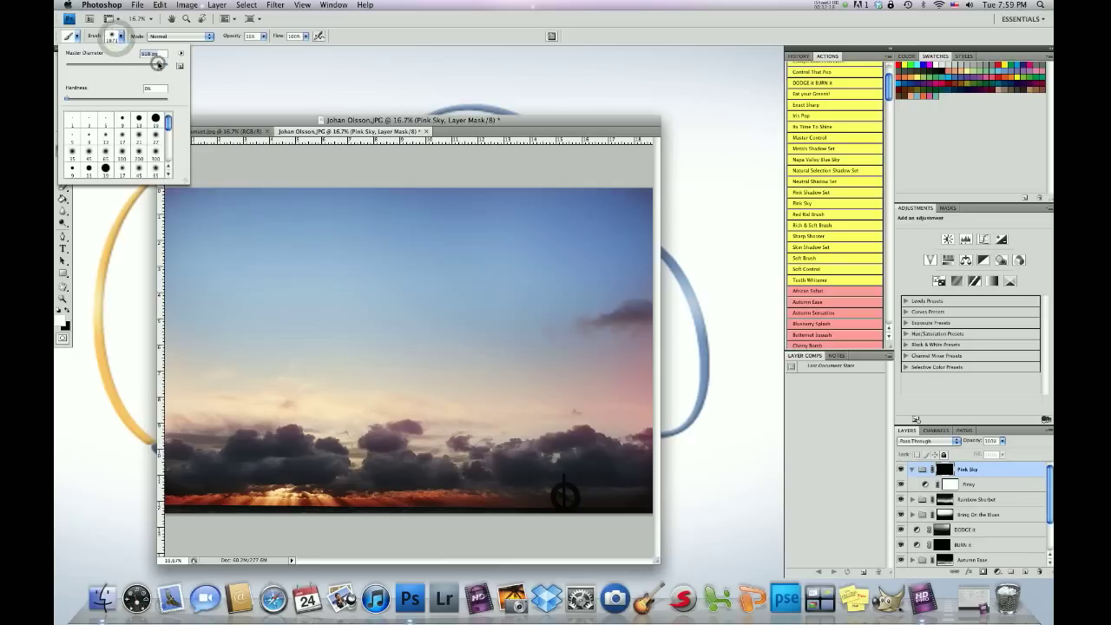
pyautogui.click(264, 36)
pyautogui.moveTo(265, 47); pyautogui.dragTo(274, 47)
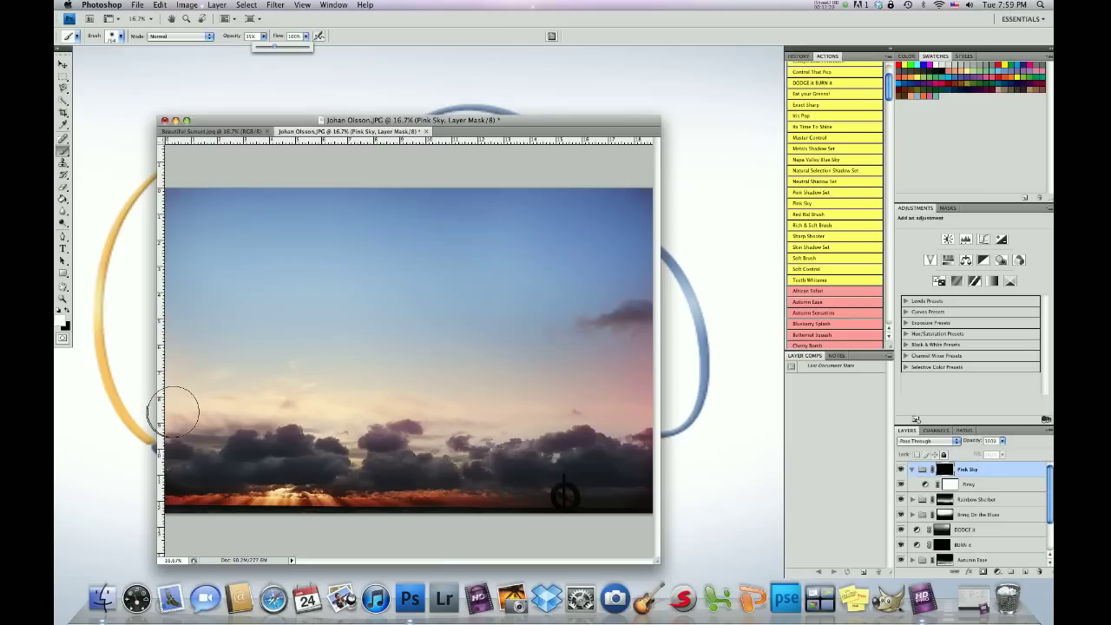
pyautogui.moveTo(263, 406); pyautogui.dragTo(194, 402)
pyautogui.moveTo(363, 409); pyautogui.dragTo(160, 405)
pyautogui.moveTo(280, 405)
pyautogui.mouseDown()
pyautogui.moveTo(397, 405)
pyautogui.moveTo(283, 405)
pyautogui.mouseUp()
pyautogui.moveTo(396, 409)
pyautogui.mouseDown()
pyautogui.moveTo(384, 403)
pyautogui.moveTo(407, 396)
pyautogui.mouseUp()
pyautogui.moveTo(474, 407)
pyautogui.mouseDown()
pyautogui.moveTo(591, 386)
pyautogui.moveTo(552, 386)
pyautogui.moveTo(605, 369)
pyautogui.moveTo(622, 375)
pyautogui.moveTo(626, 408)
pyautogui.moveTo(184, 398)
pyautogui.moveTo(205, 395)
pyautogui.moveTo(240, 397)
pyautogui.moveTo(170, 418)
pyautogui.moveTo(195, 397)
pyautogui.moveTo(168, 382)
pyautogui.moveTo(224, 398)
pyautogui.moveTo(163, 409)
pyautogui.moveTo(346, 407)
pyautogui.moveTo(345, 420)
pyautogui.moveTo(399, 402)
pyautogui.moveTo(448, 402)
pyautogui.moveTo(447, 417)
pyautogui.moveTo(595, 405)
pyautogui.mouseUp()
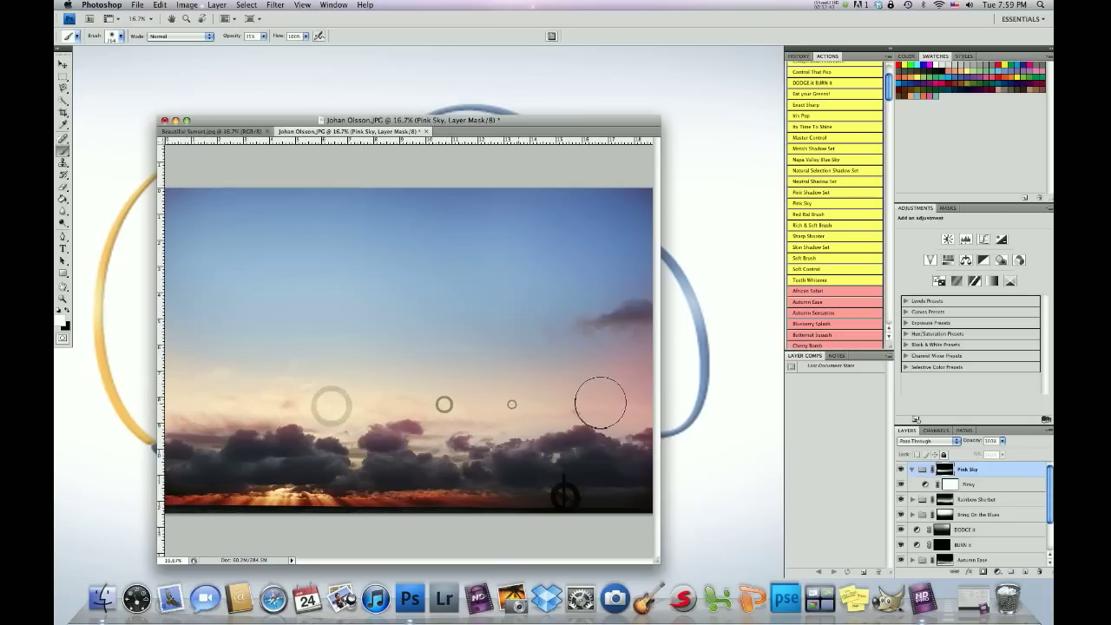
# Mask the Rainbow Sherbet effect off the dark clouds with a soft black brush about 370 px wide at about 47% opacity
pyautogui.click(952, 502)
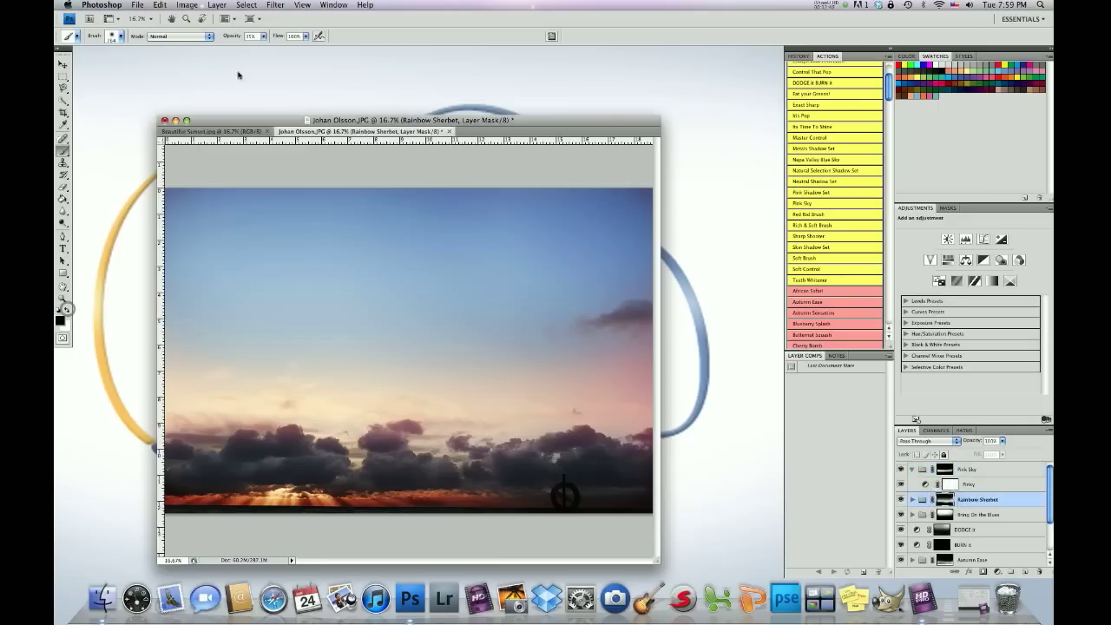
pyautogui.click(264, 36)
pyautogui.moveTo(265, 47); pyautogui.dragTo(271, 47)
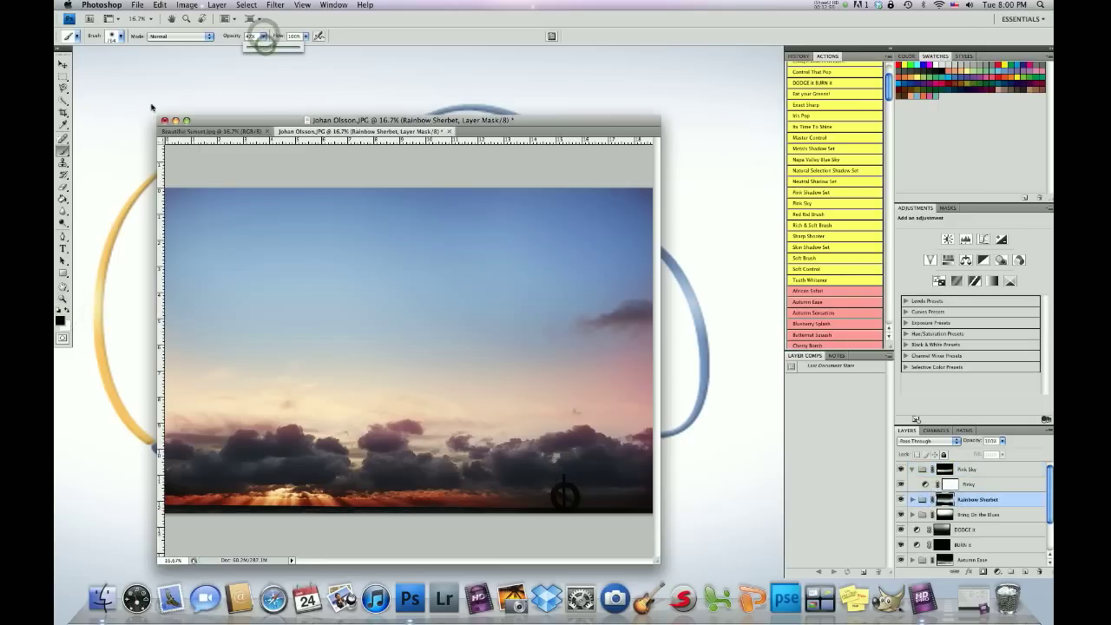
pyautogui.click(121, 36)
pyautogui.moveTo(153, 63); pyautogui.dragTo(151, 63)
pyautogui.click(583, 441)
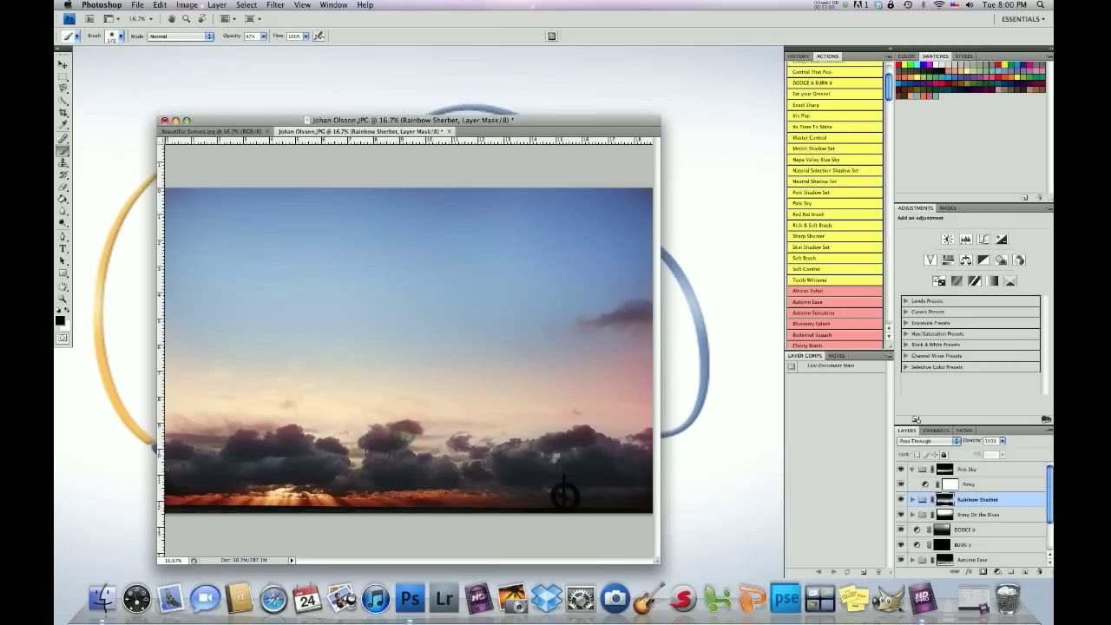
pyautogui.click(289, 438)
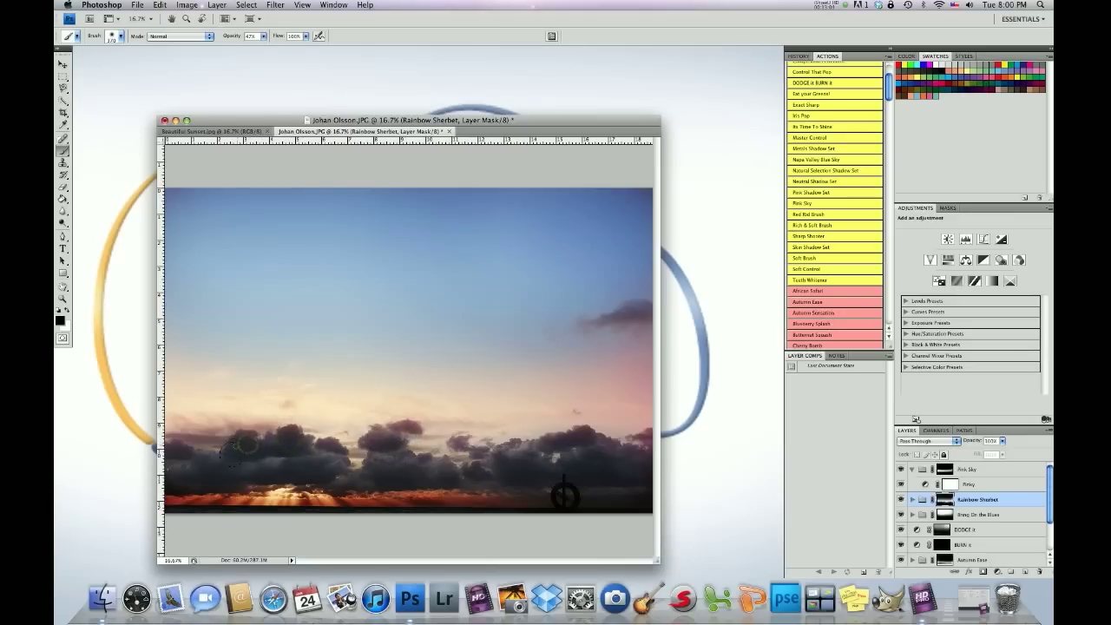
pyautogui.click(249, 446)
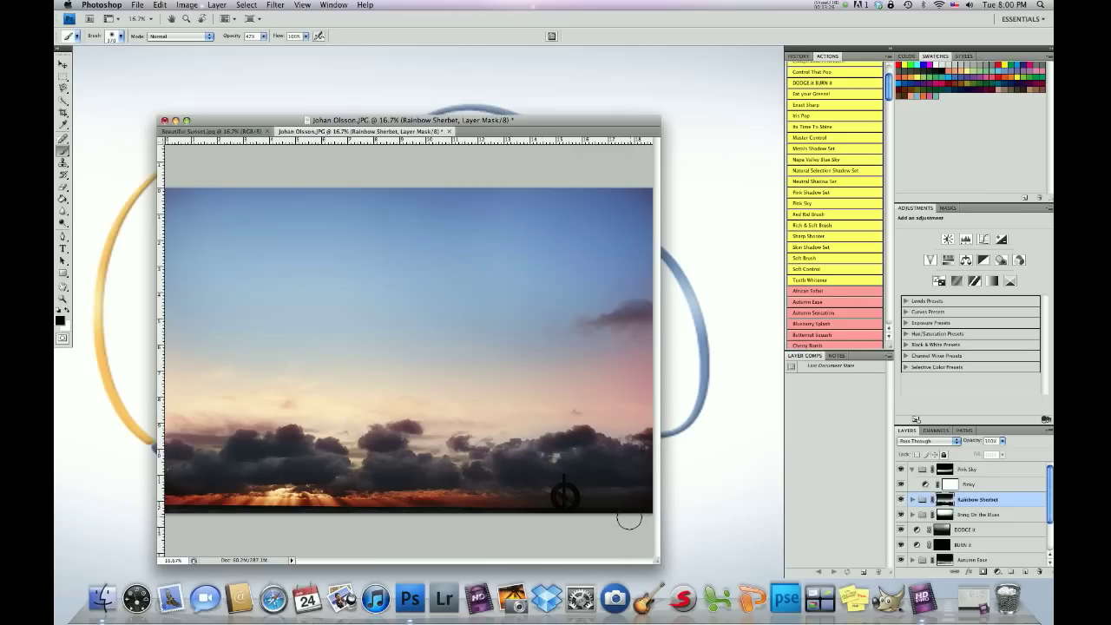
# Compare the edited photo with its original history snapshot and return to the latest brush state
pyautogui.click(798, 56)
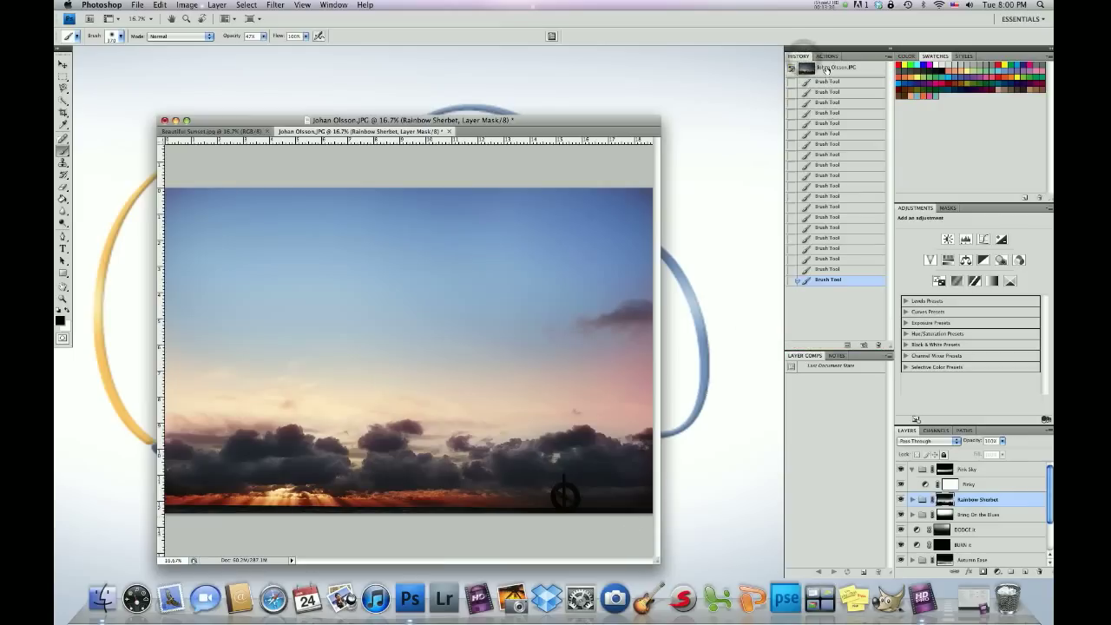
pyautogui.click(825, 69)
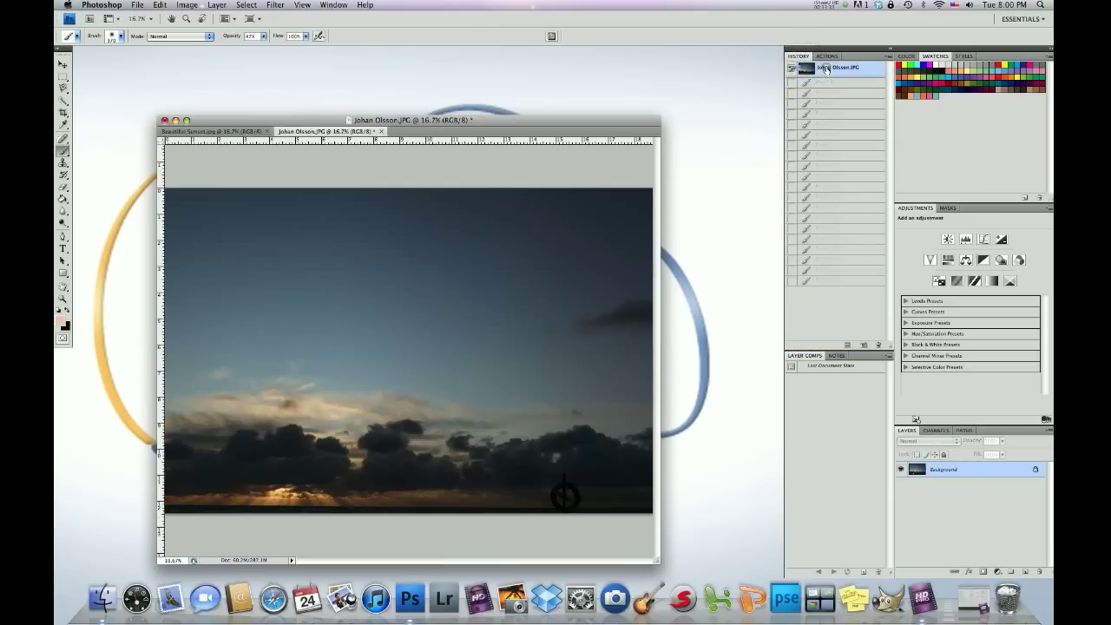
pyautogui.click(832, 282)
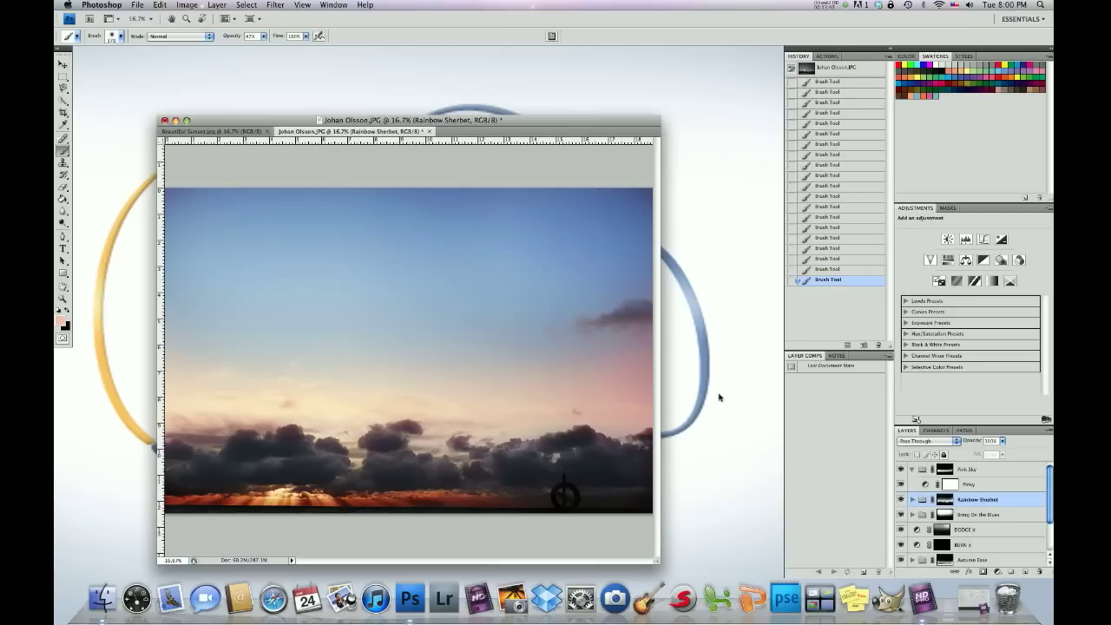
pyautogui.click(825, 5)
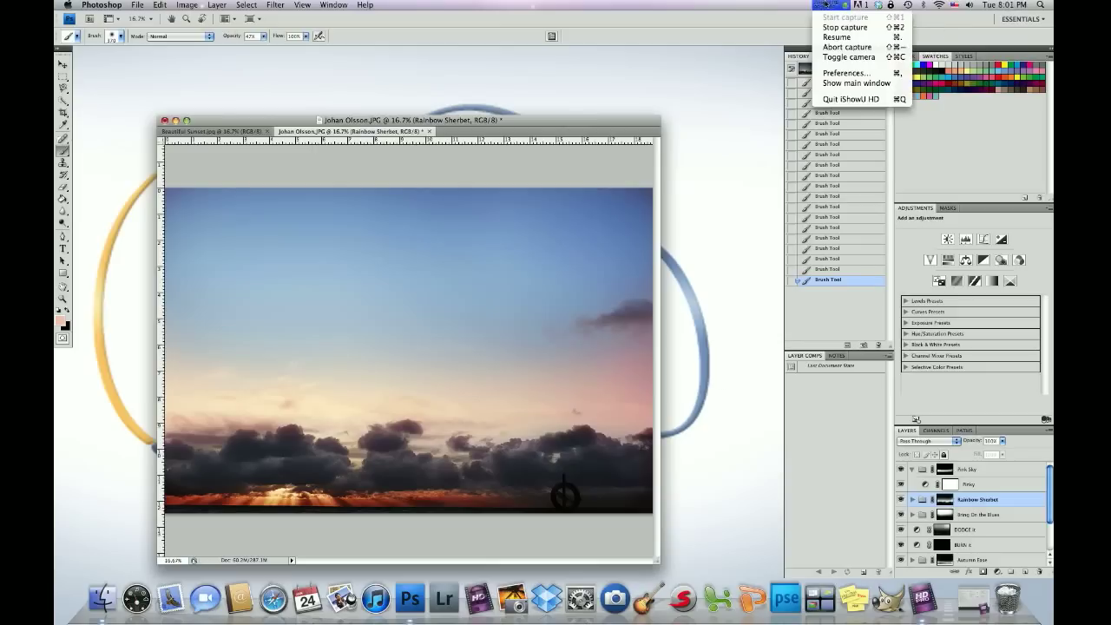